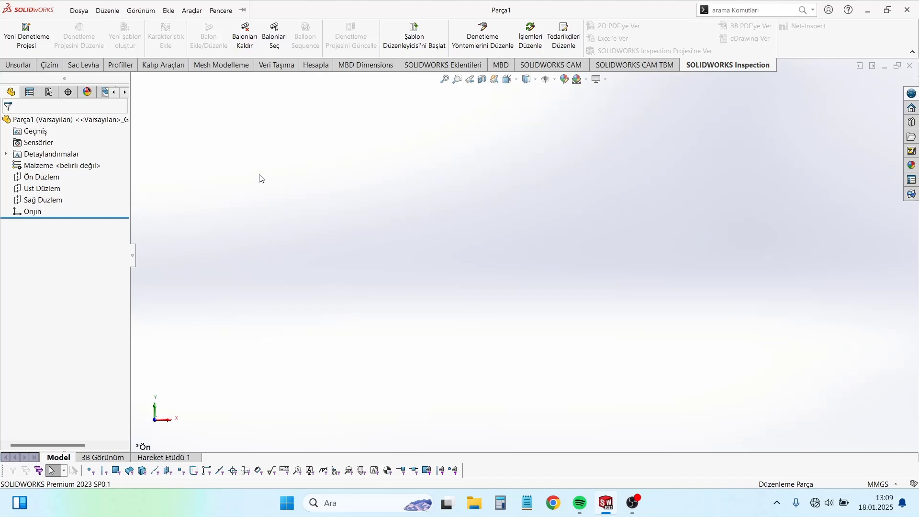
Select the Üst Düzlem (top plane) and view it normal for sketching.
click(41, 192)
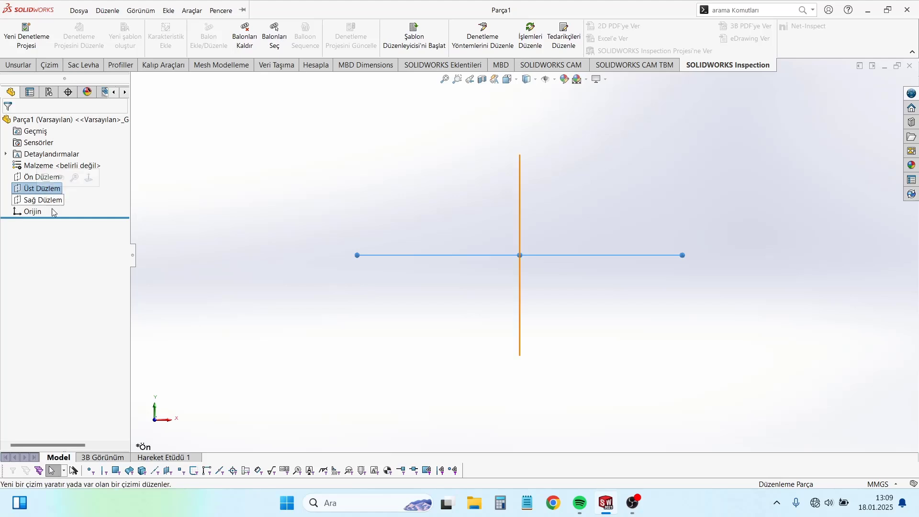
key(ctrl+8)
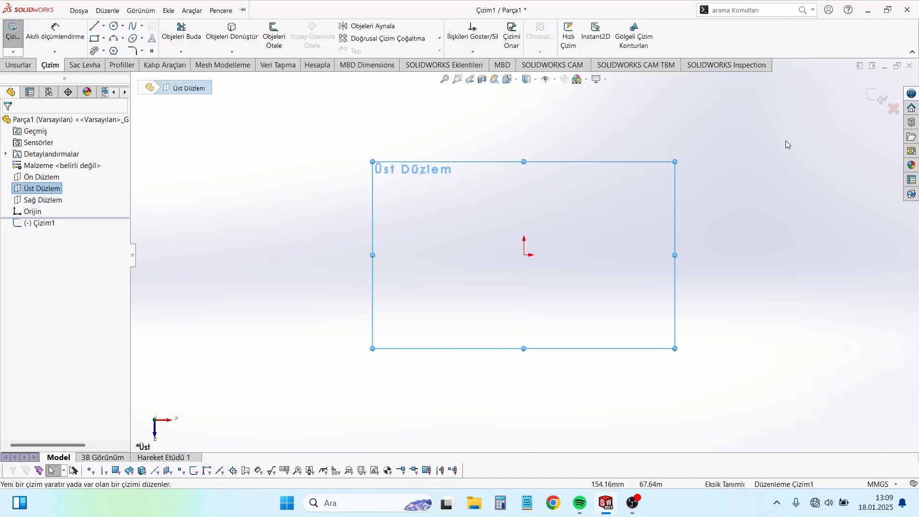
Draw a center rectangle anchored at the origin, with its corner at the upper right.
click(103, 38)
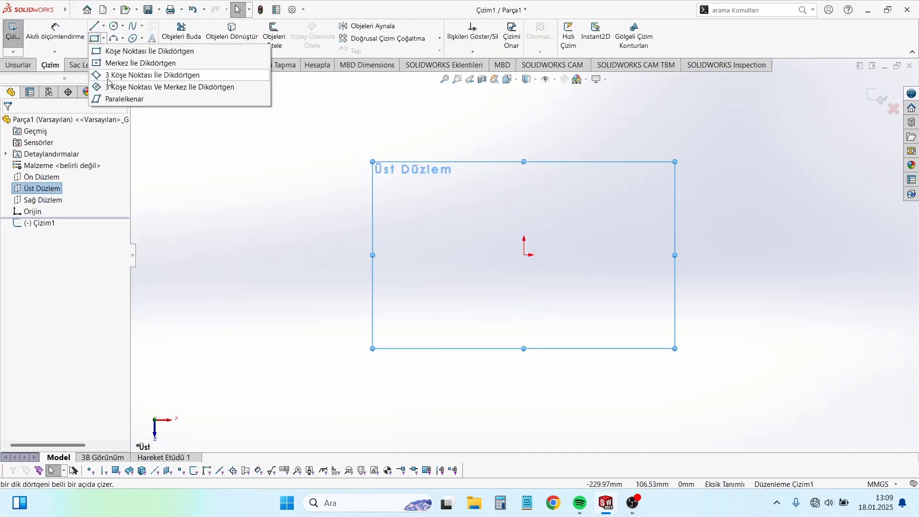
click(129, 67)
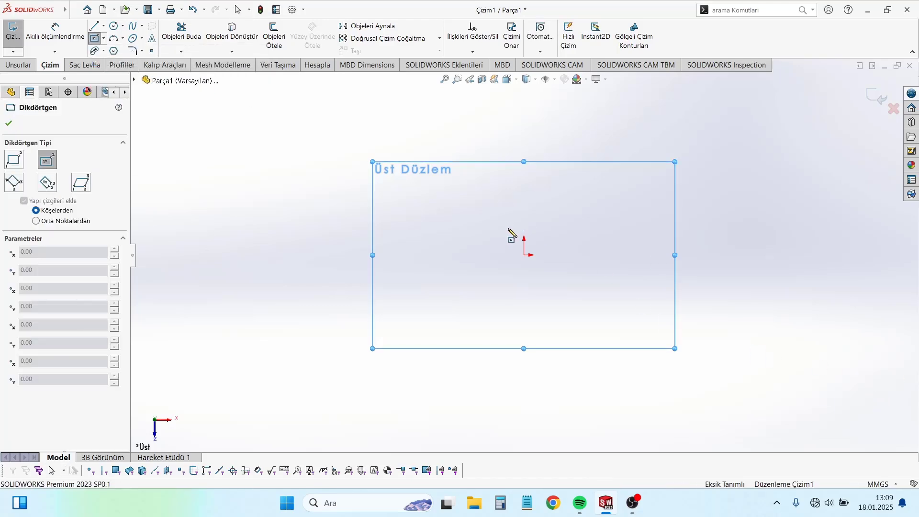
click(524, 255)
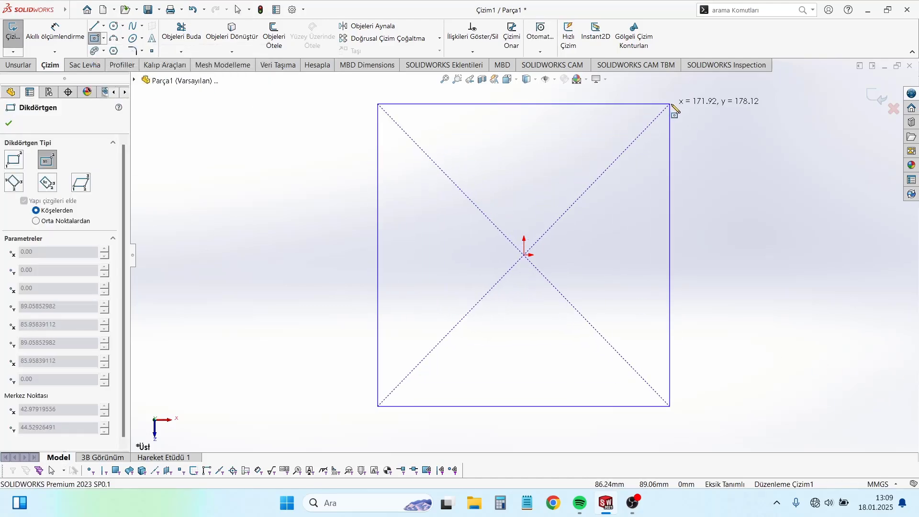
click(695, 103)
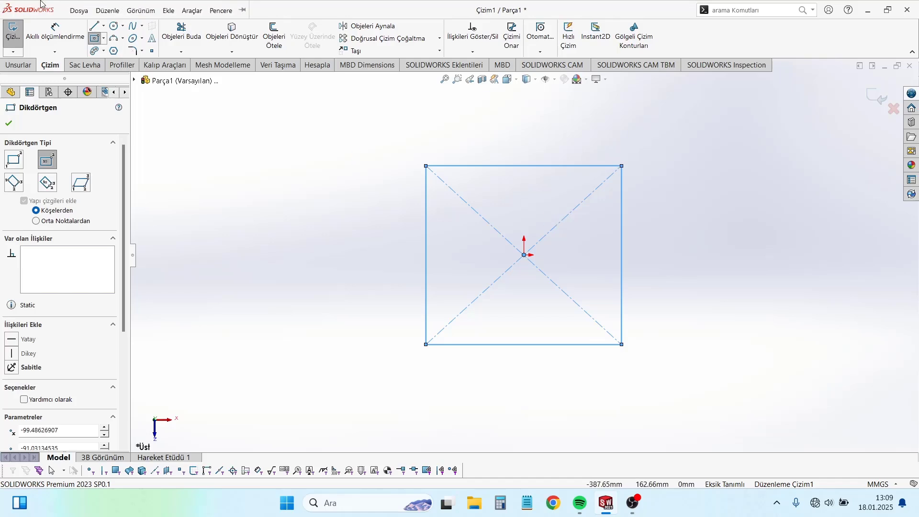
click(87, 6)
click(48, 33)
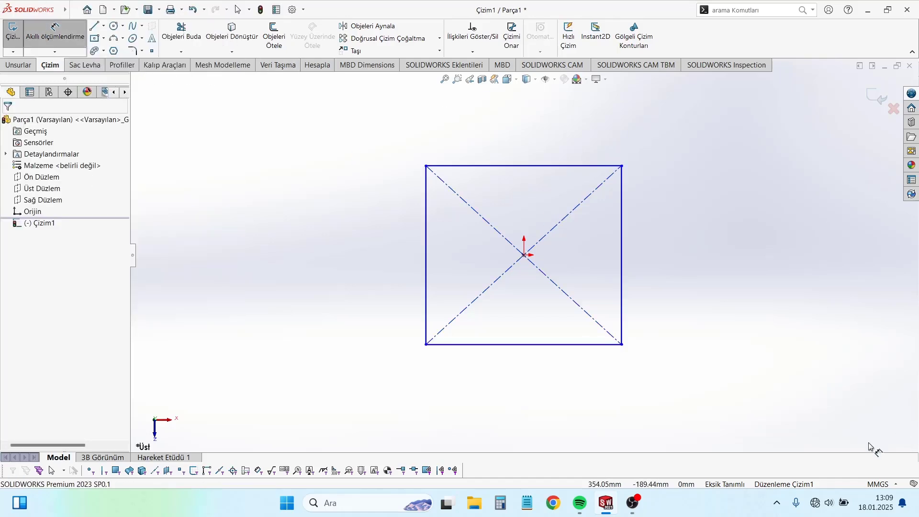
Dimension the rectangle's top and right edges to 60 mm each.
click(501, 165)
click(508, 144)
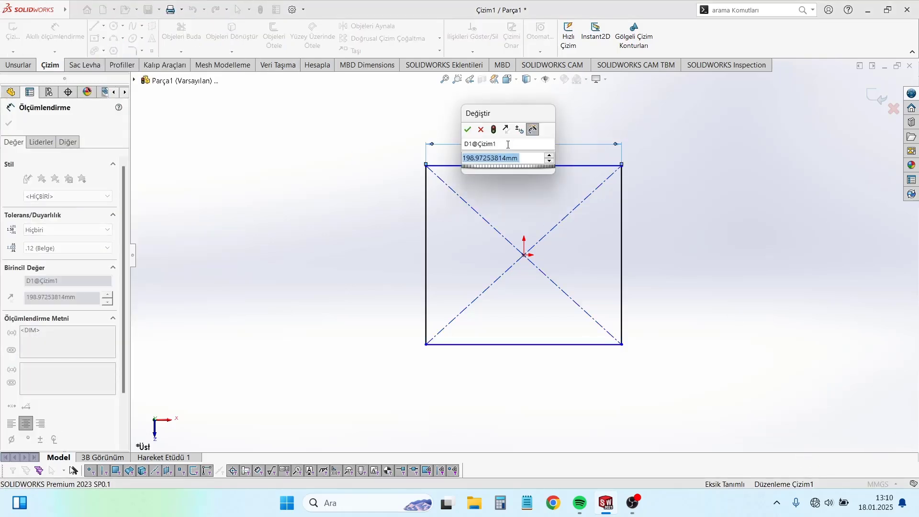
text(60)
key(Return)
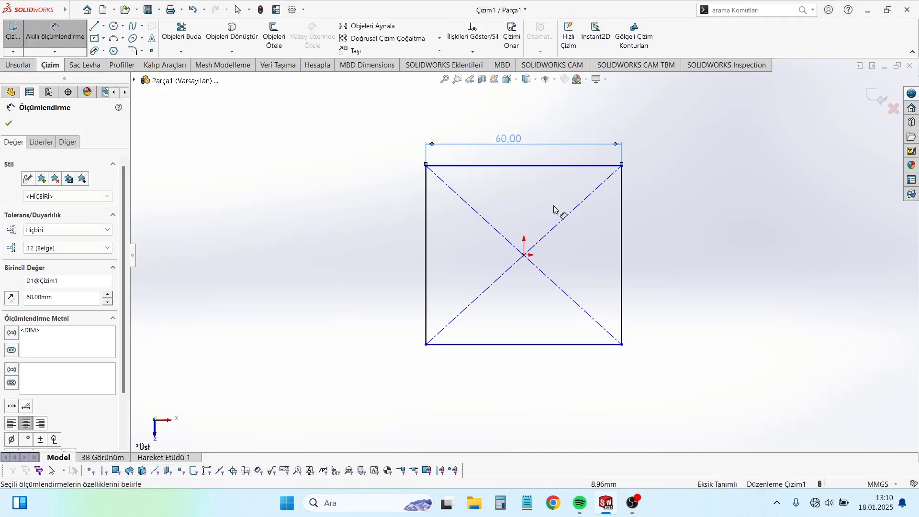
click(622, 269)
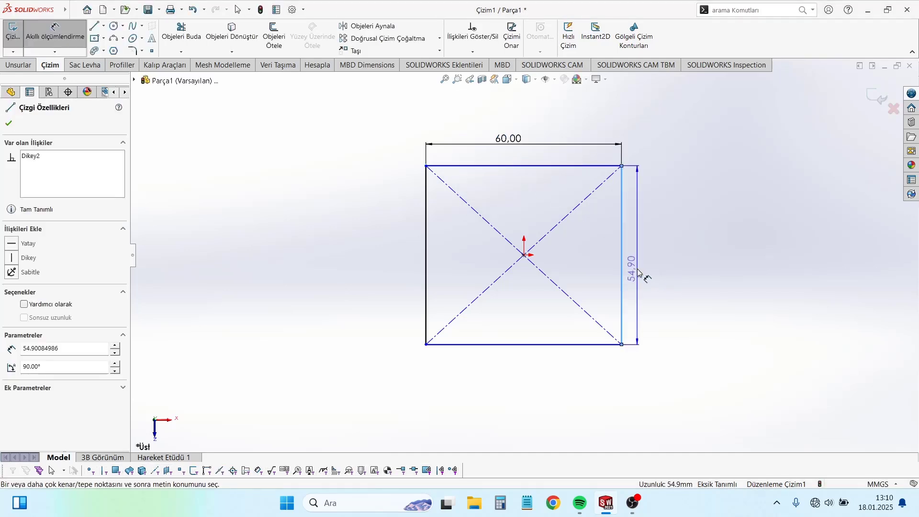
text(60)
key(Return)
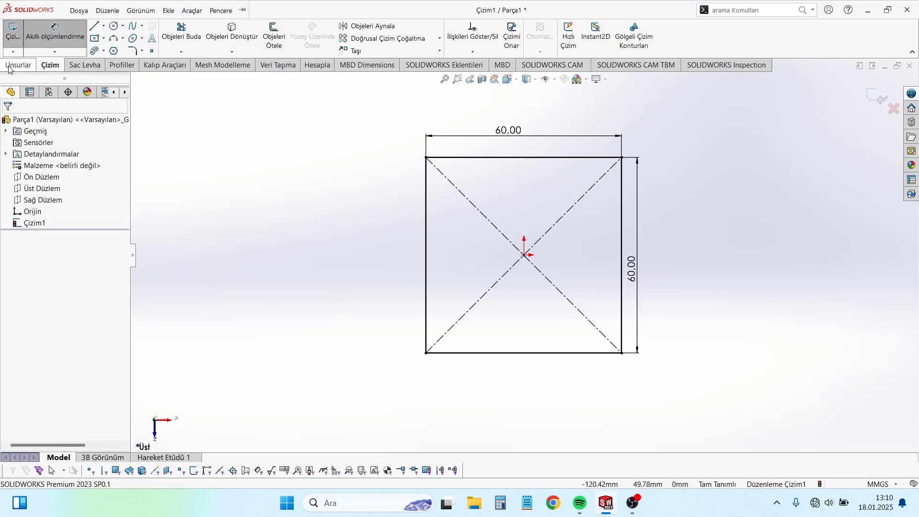
click(18, 65)
Extrude the 60 mm square 10 mm blind into a solid plate.
click(27, 34)
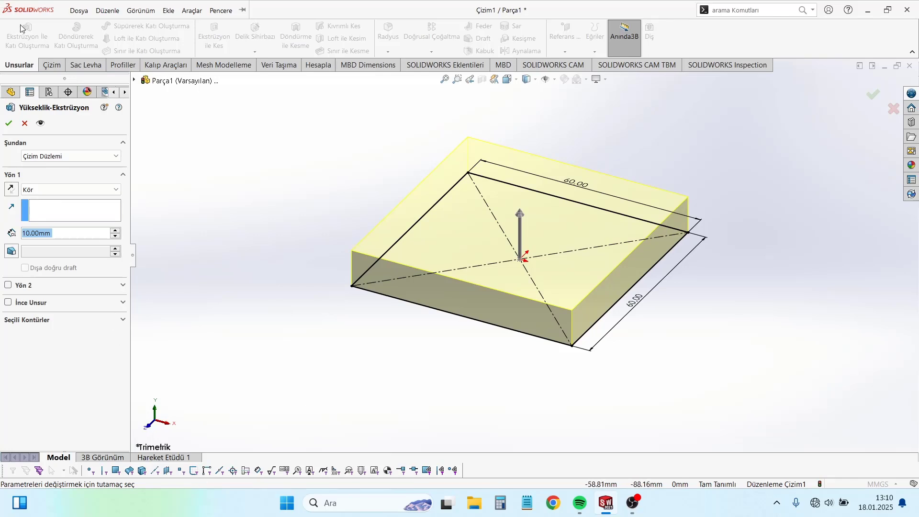
click(9, 123)
click(192, 10)
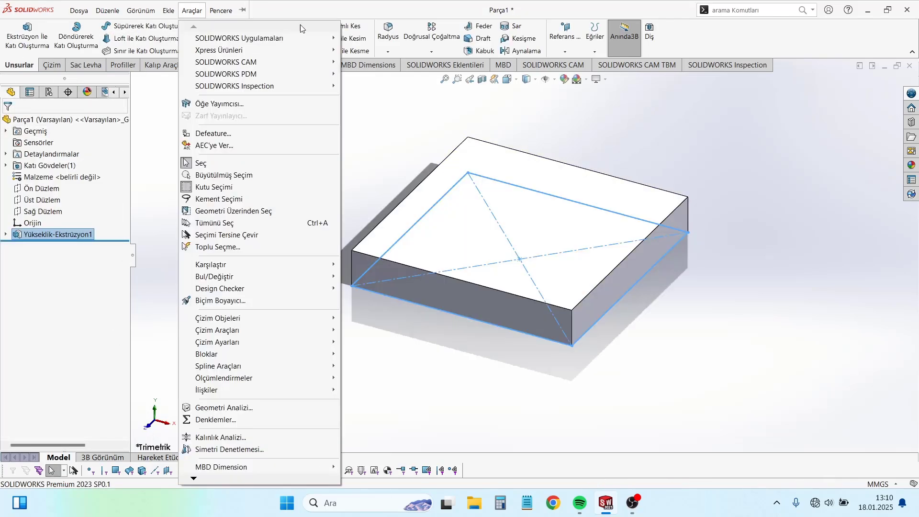
click(455, 148)
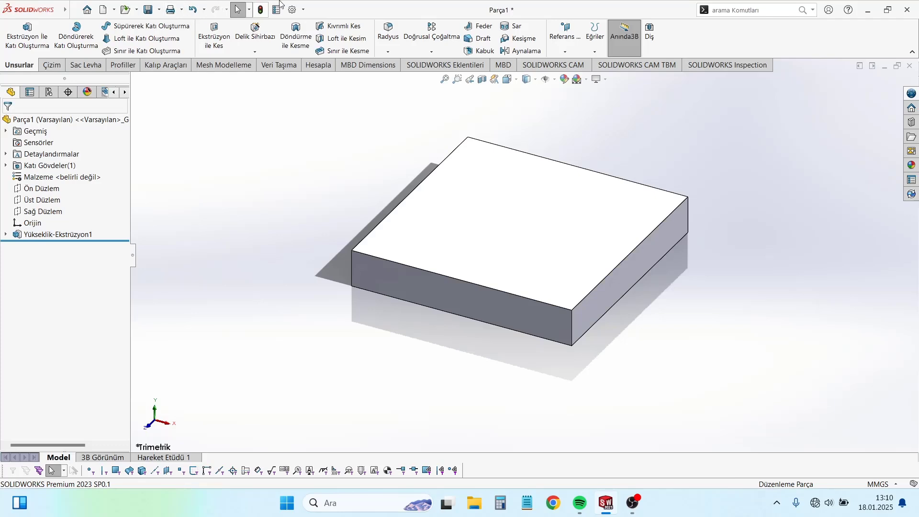
Save the plate part to the Desktop under the name Masaüstü.
click(149, 9)
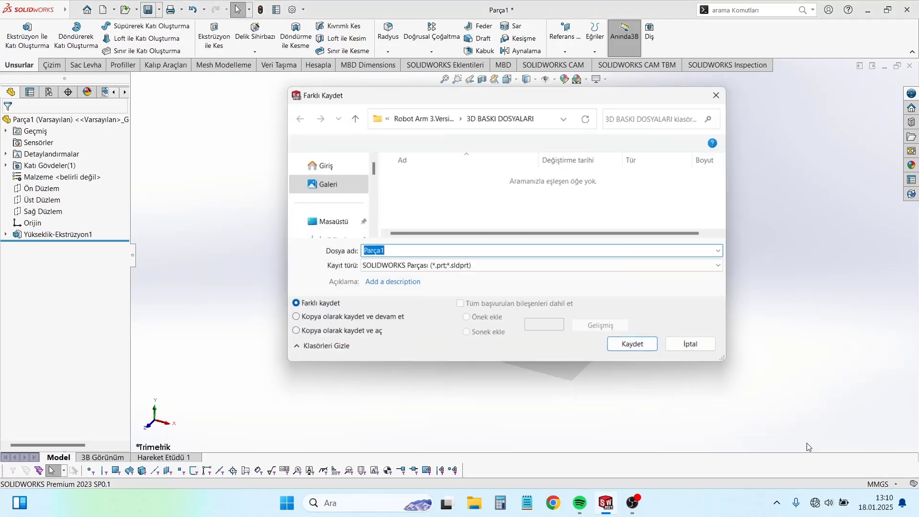
scroll(335, 225, down, 2)
click(330, 198)
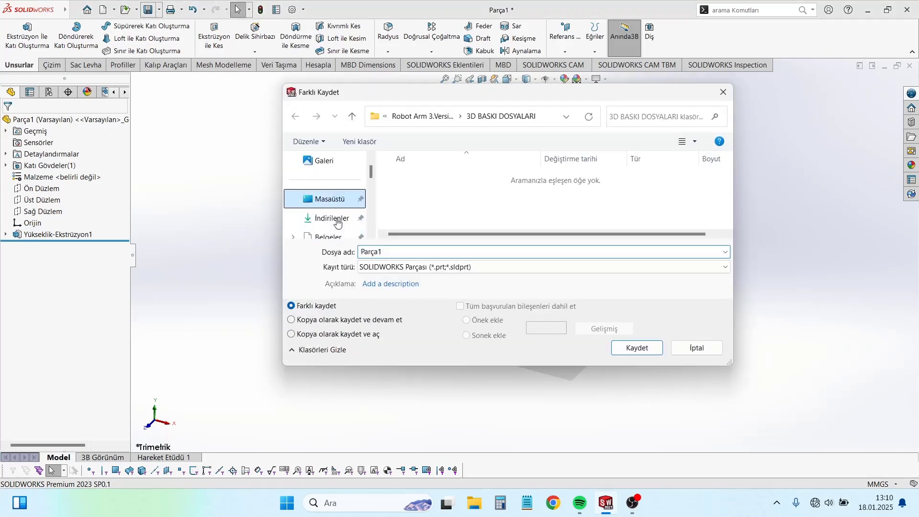
key(BackSpace)
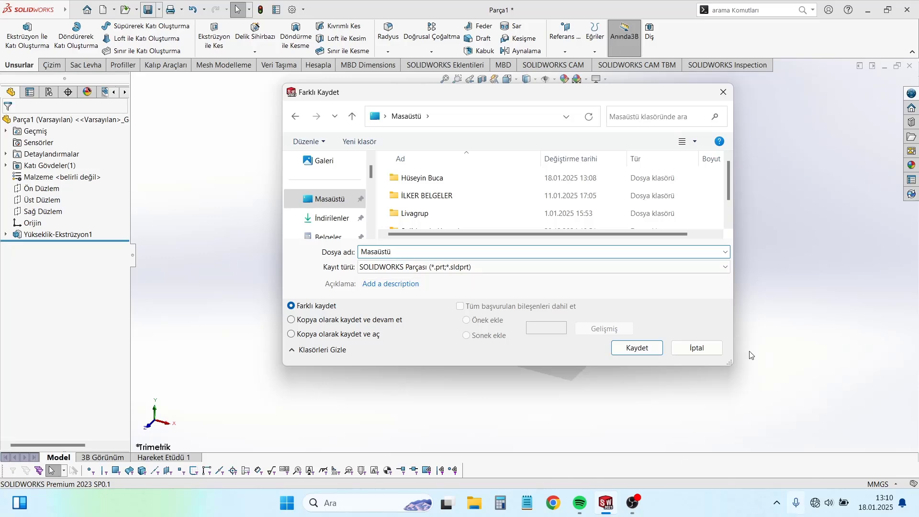
click(628, 351)
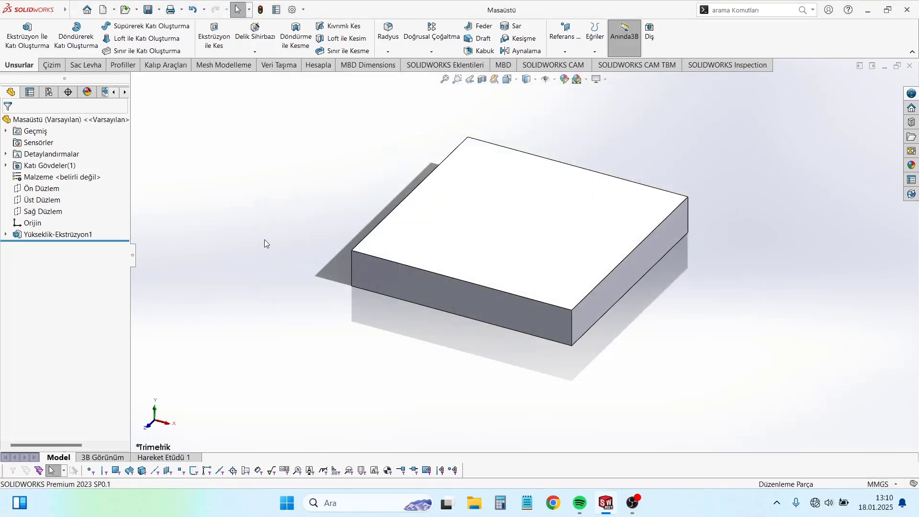
Create new part Parça2 and open a sketch on its Üst Düzlem.
click(103, 10)
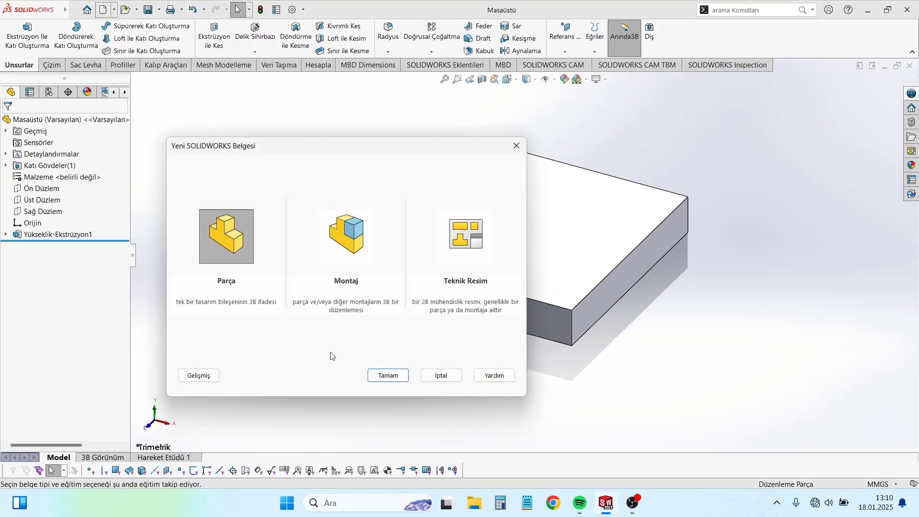
click(388, 377)
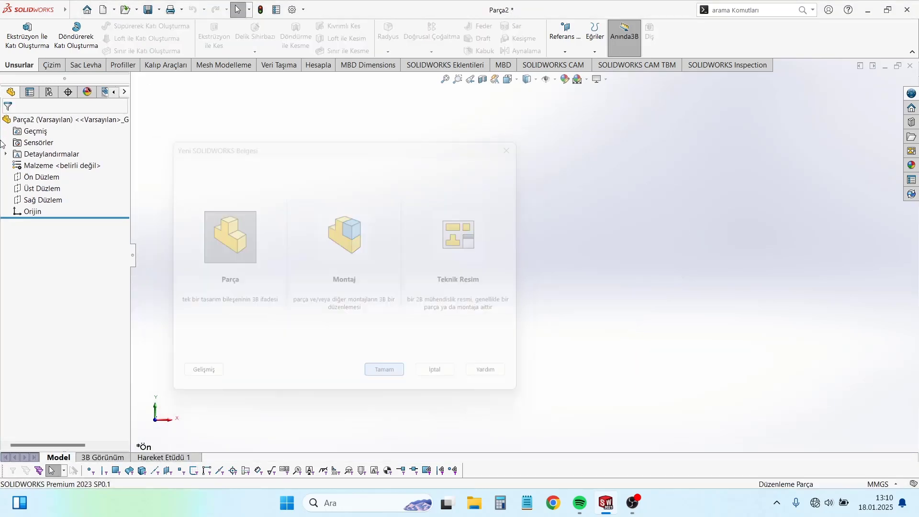
click(40, 189)
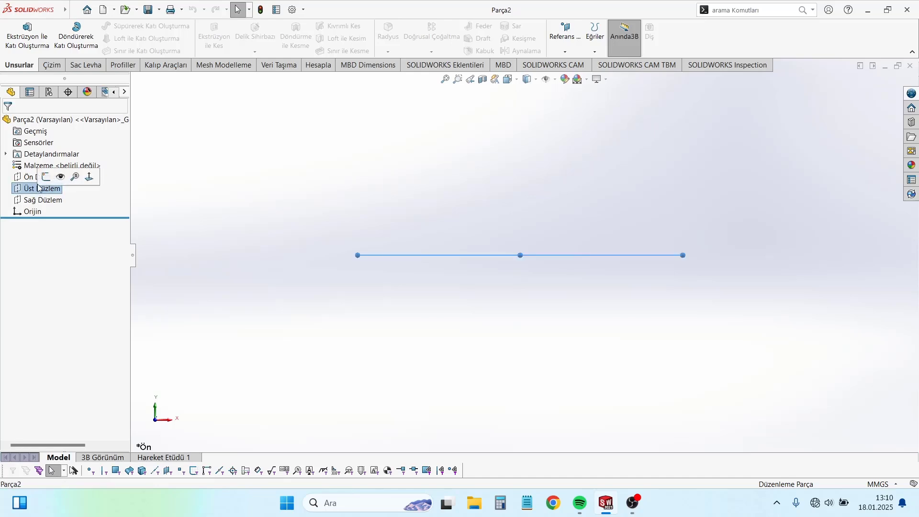
click(46, 178)
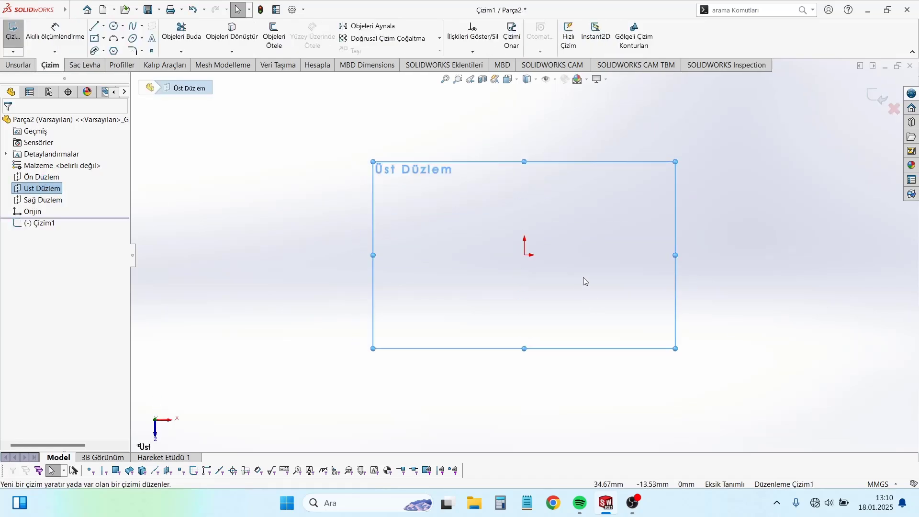
Draw a tall center rectangle from the origin to an upper-right corner in Parça2.
key(r)
click(524, 255)
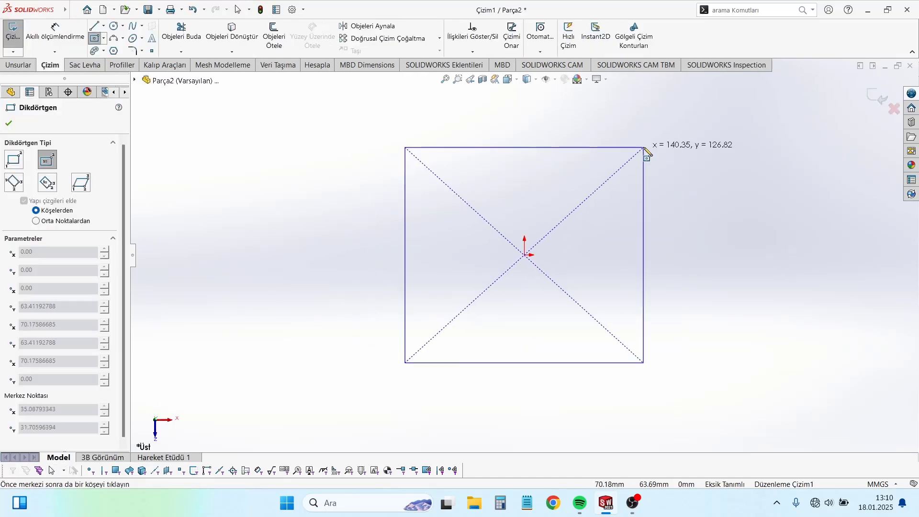
click(601, 139)
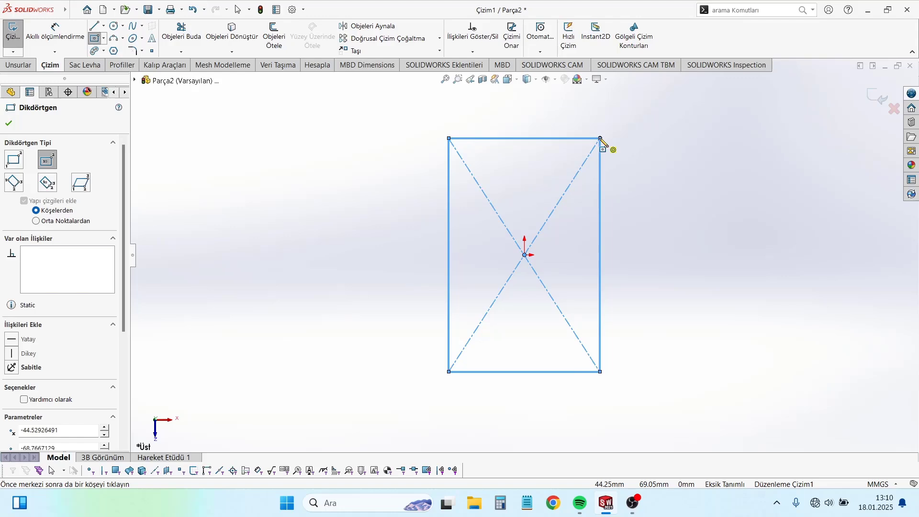
click(600, 138)
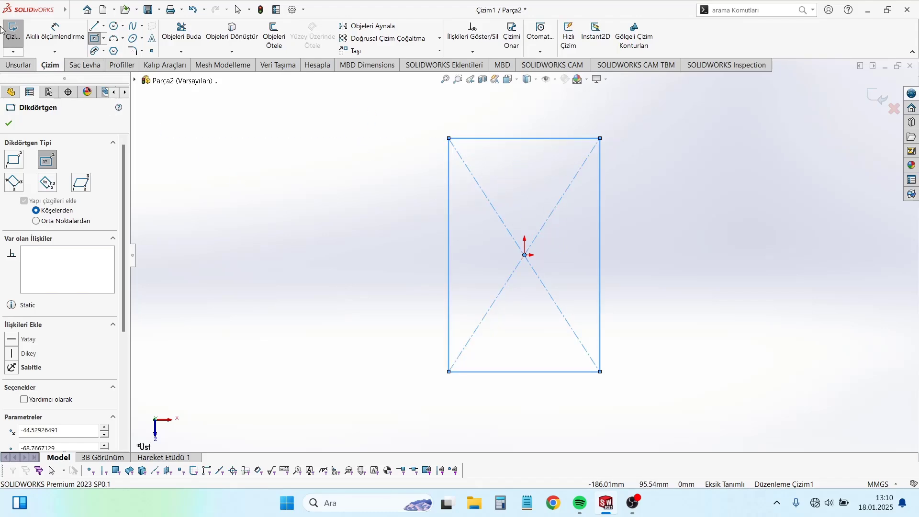
click(41, 36)
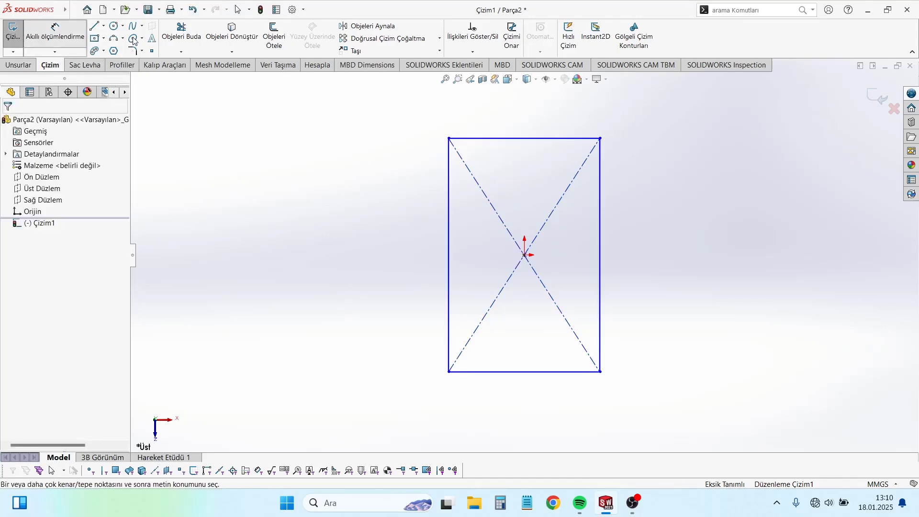
Dimension the rectangle's top and right edges to 5 mm each.
click(534, 139)
click(536, 123)
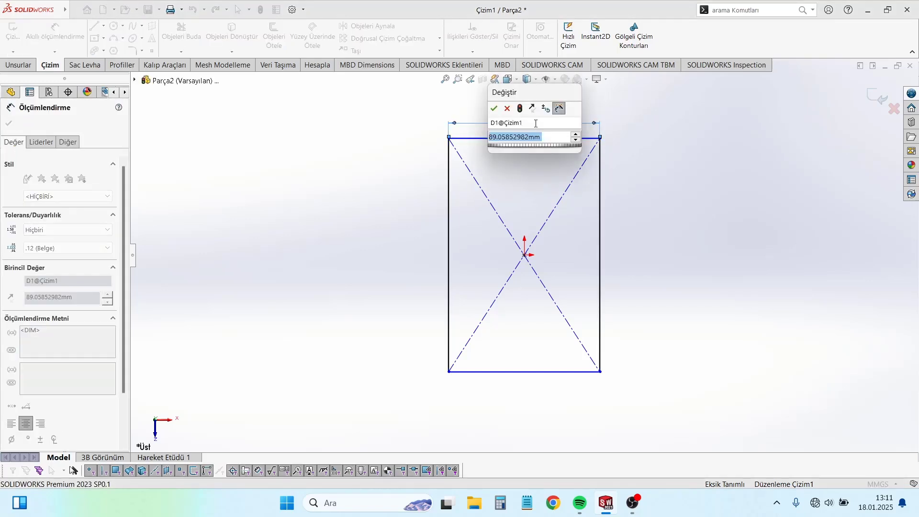
text(5)
key(Return)
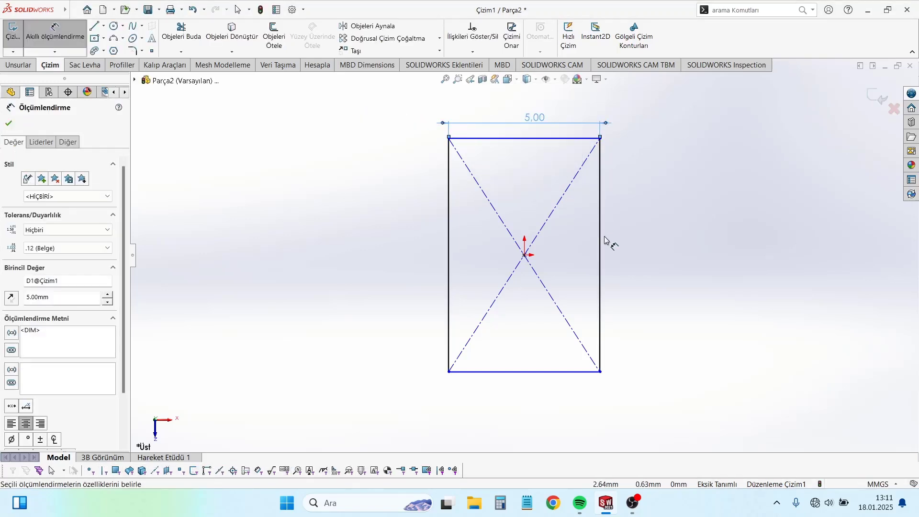
click(601, 242)
click(646, 253)
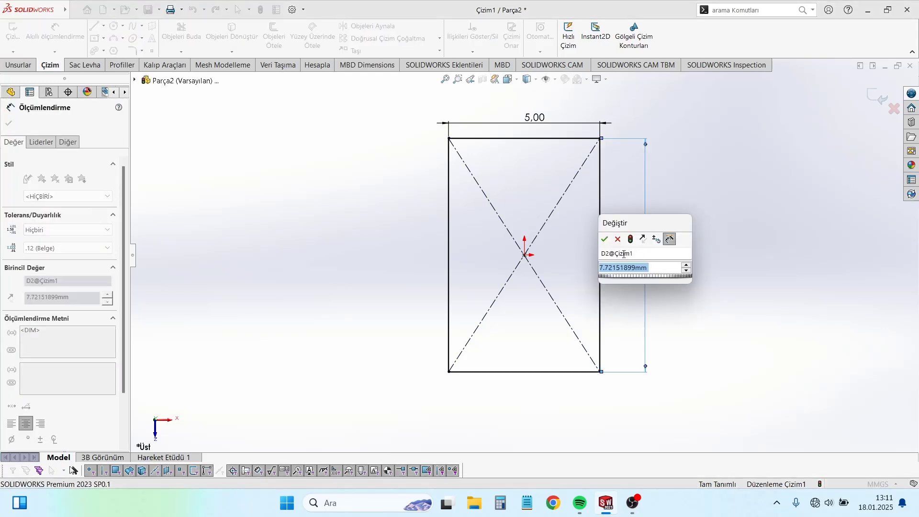
text(5)
key(Return)
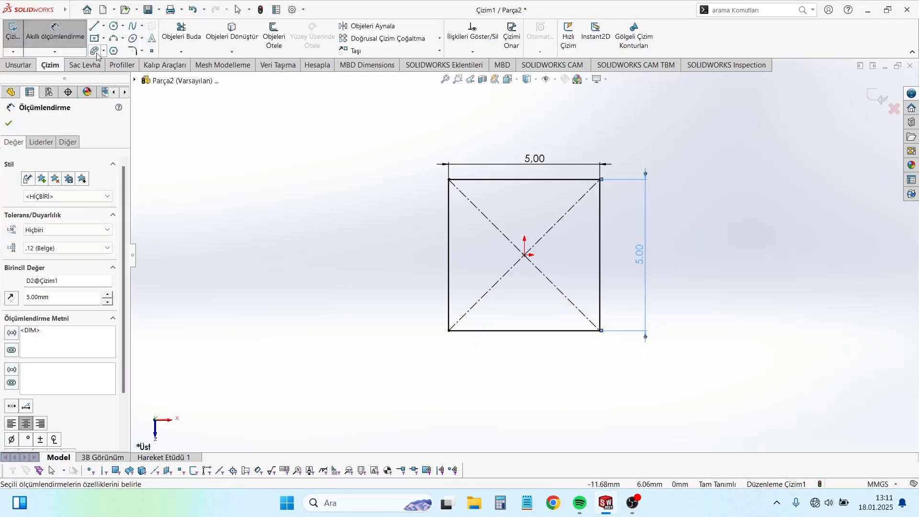
Attempt a 1 mm sketch fillet on the square's left and top edges, then clear it.
click(134, 50)
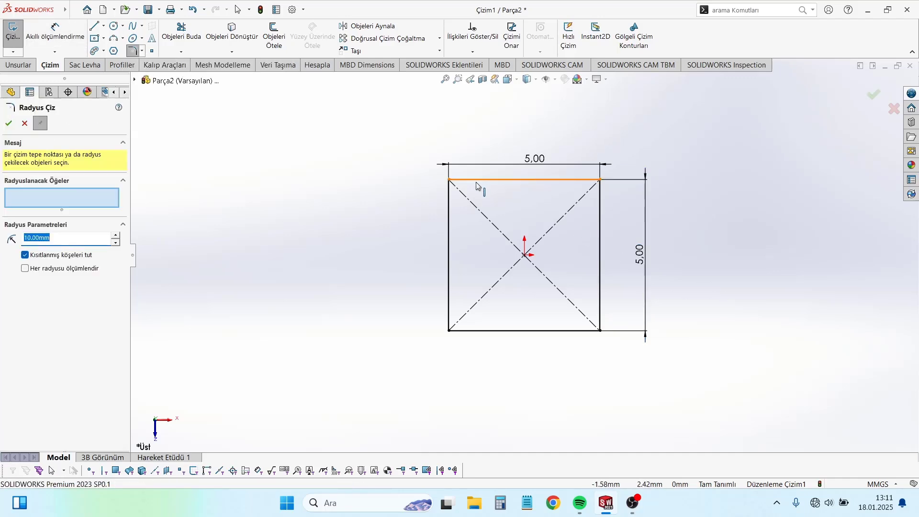
click(447, 189)
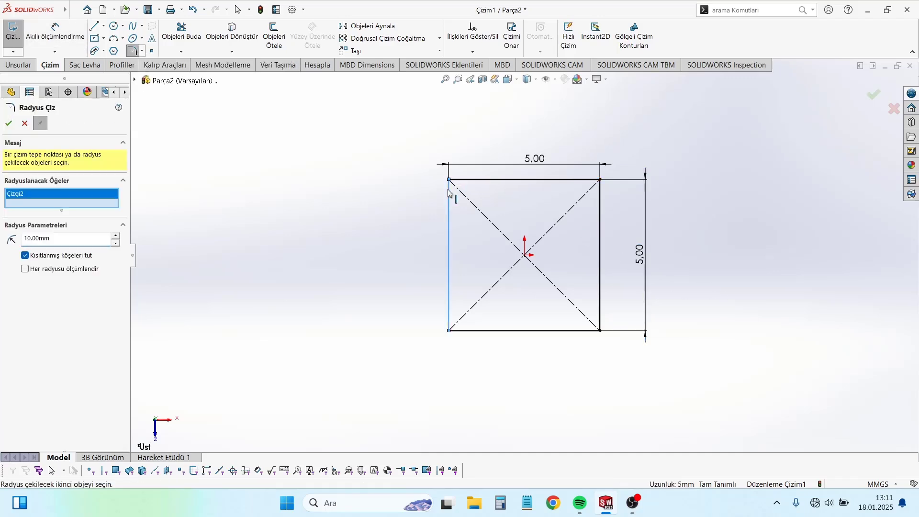
click(456, 181)
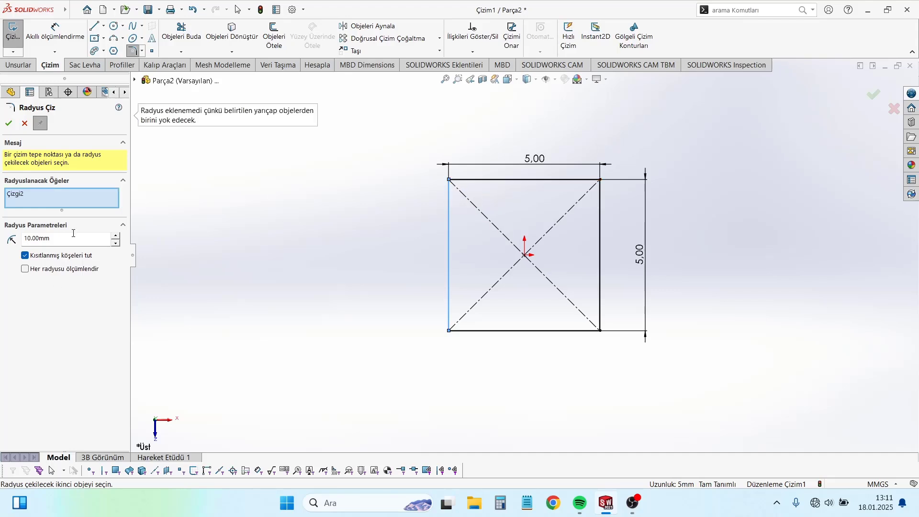
drag(67, 240, 4, 236)
text(1)
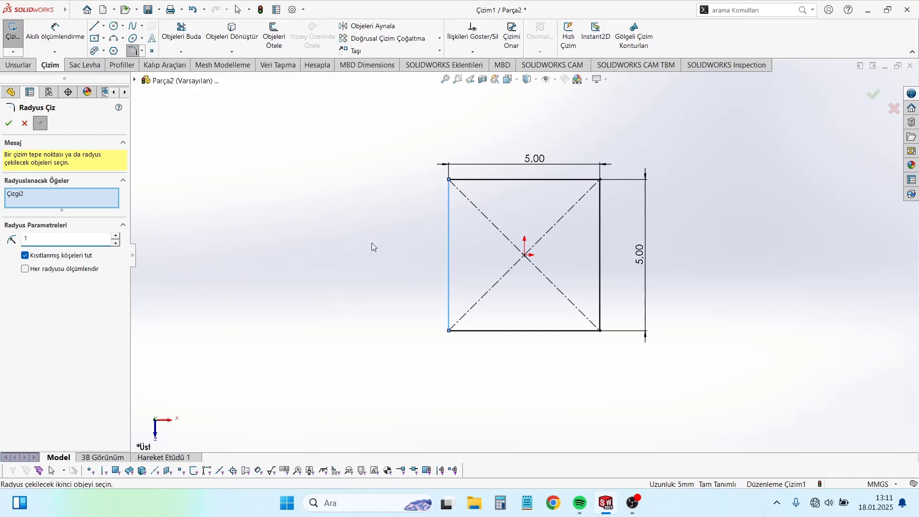
key(Return)
click(24, 124)
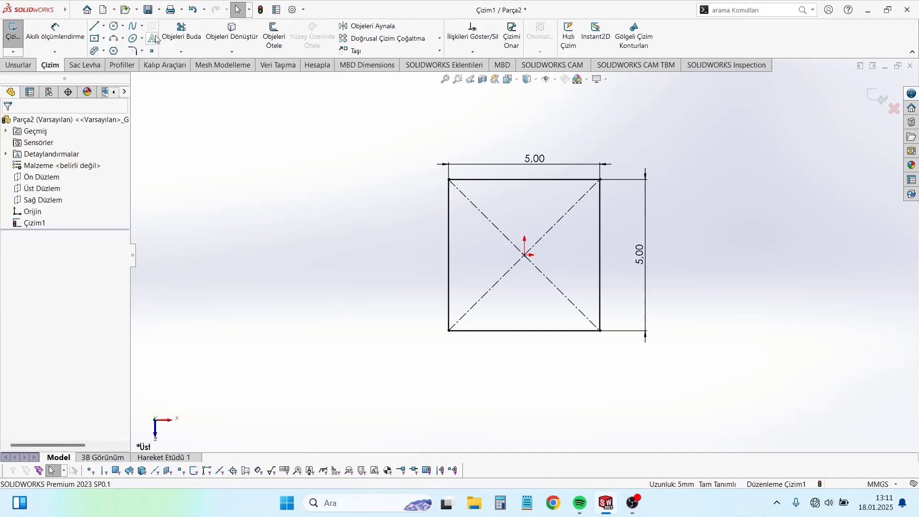
Fillet all four corners of the square with a 2 mm radius.
click(132, 51)
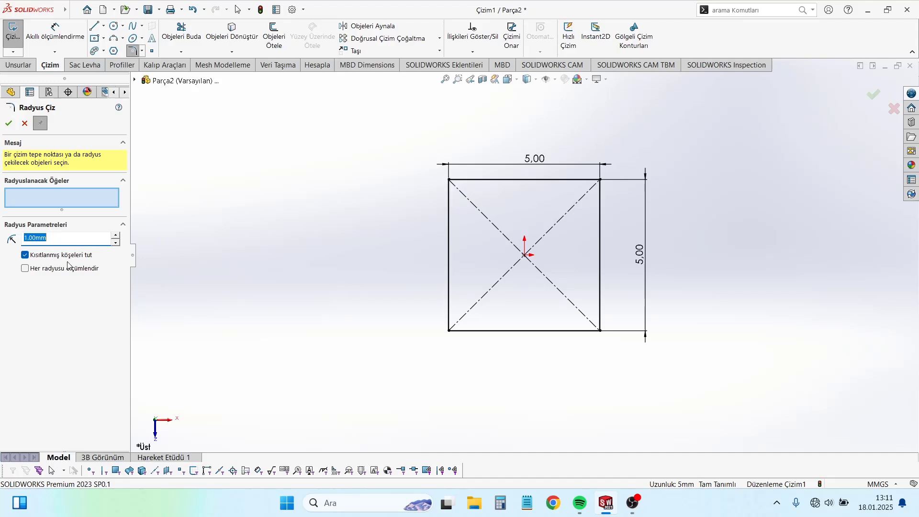
text(2)
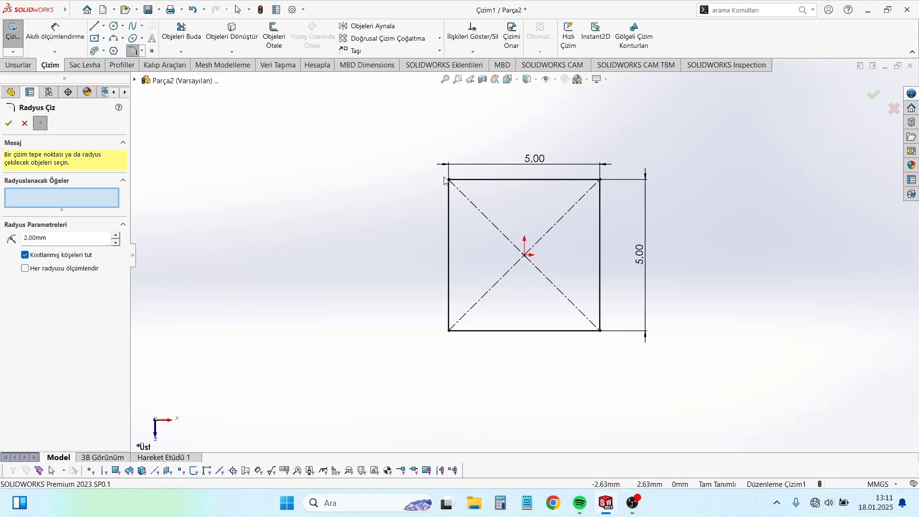
click(451, 183)
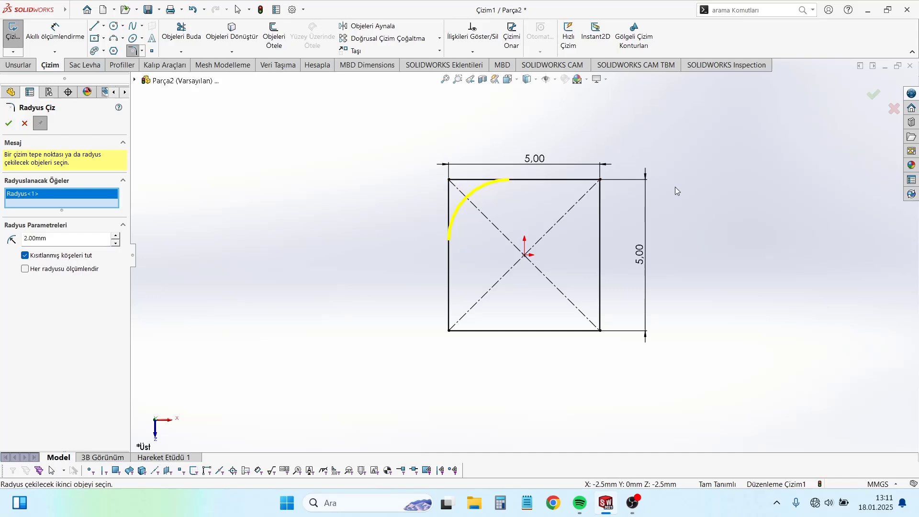
click(601, 180)
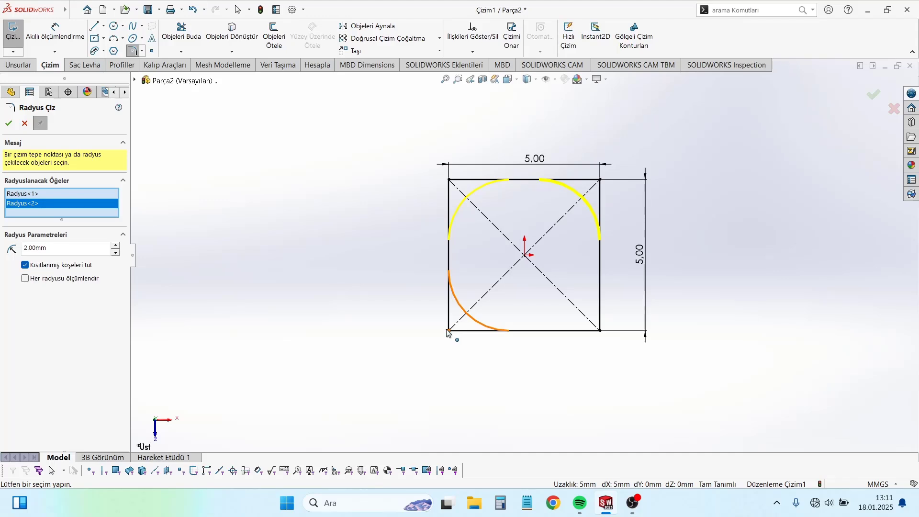
click(448, 331)
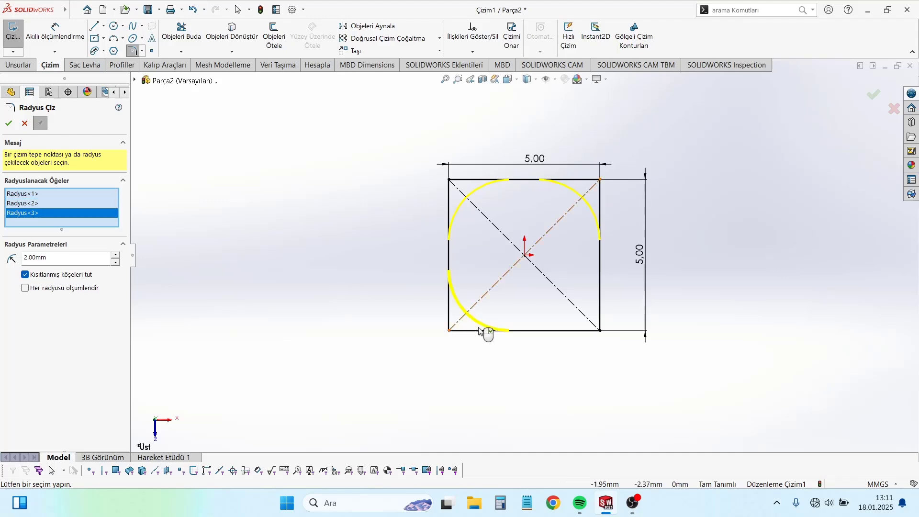
click(601, 330)
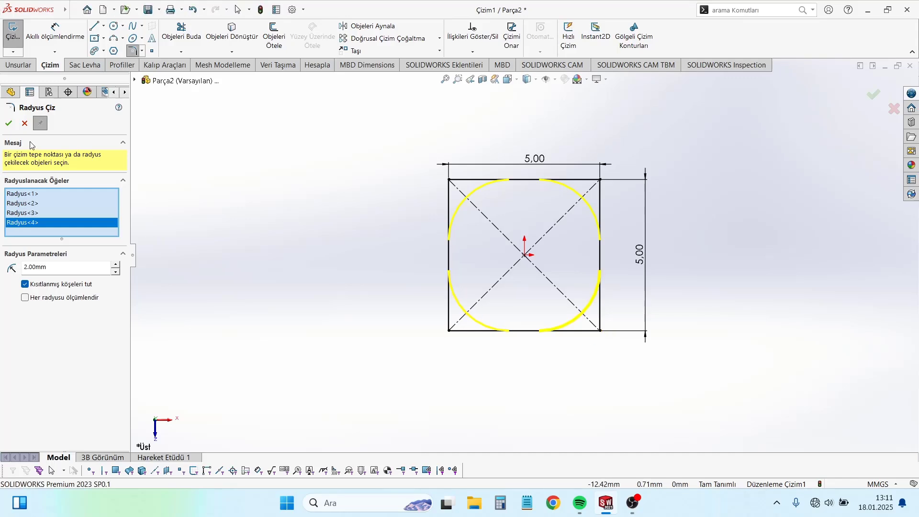
click(9, 123)
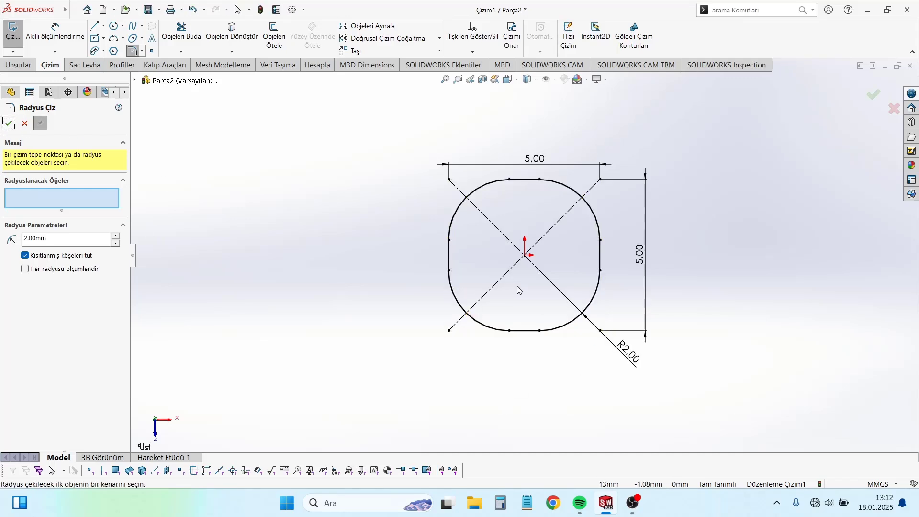
click(4, 123)
click(22, 65)
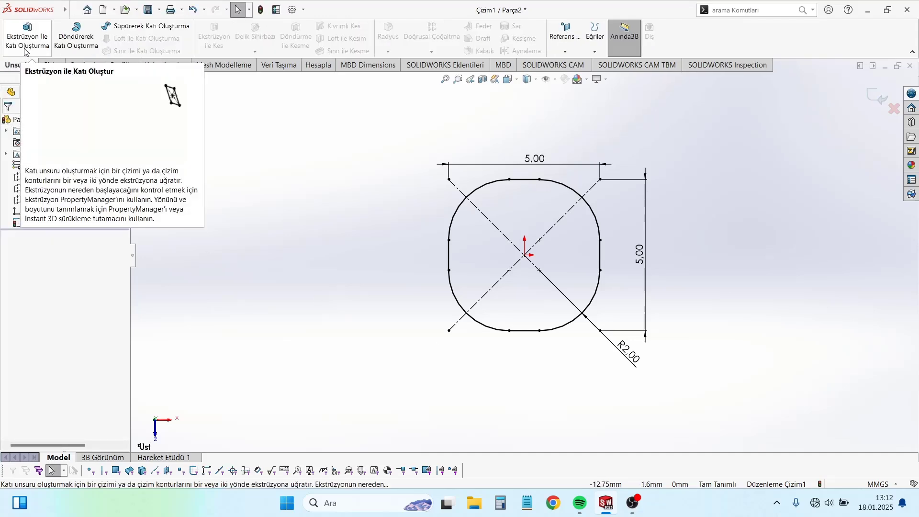
Extrude the rounded square blind, correcting the depth from 50 mm to 30 mm.
click(26, 52)
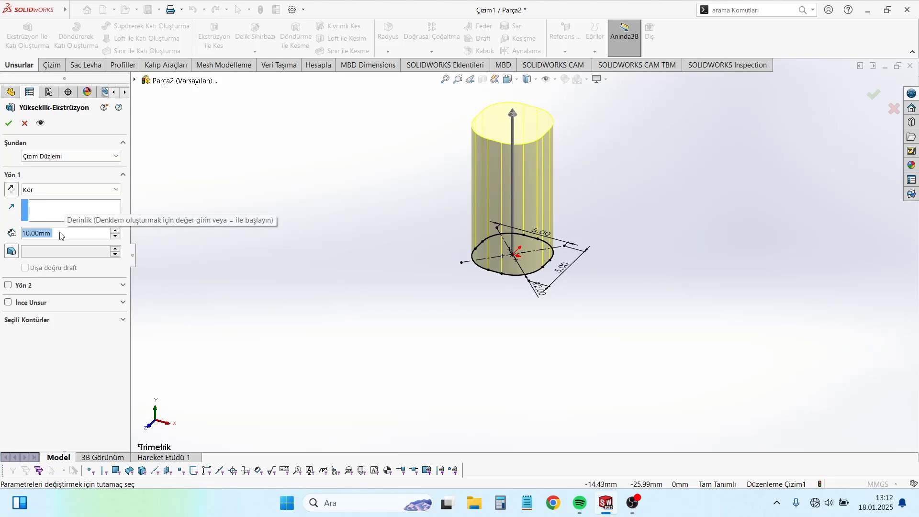
text(50)
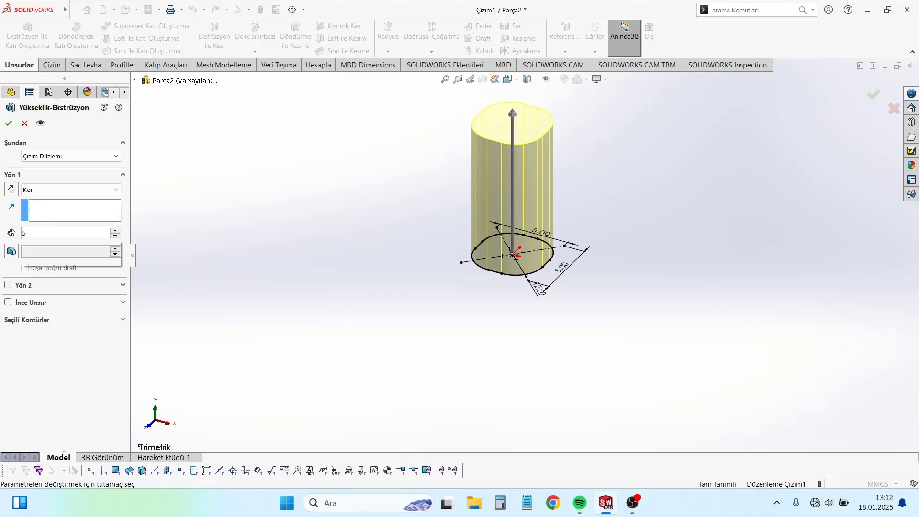
key(Return)
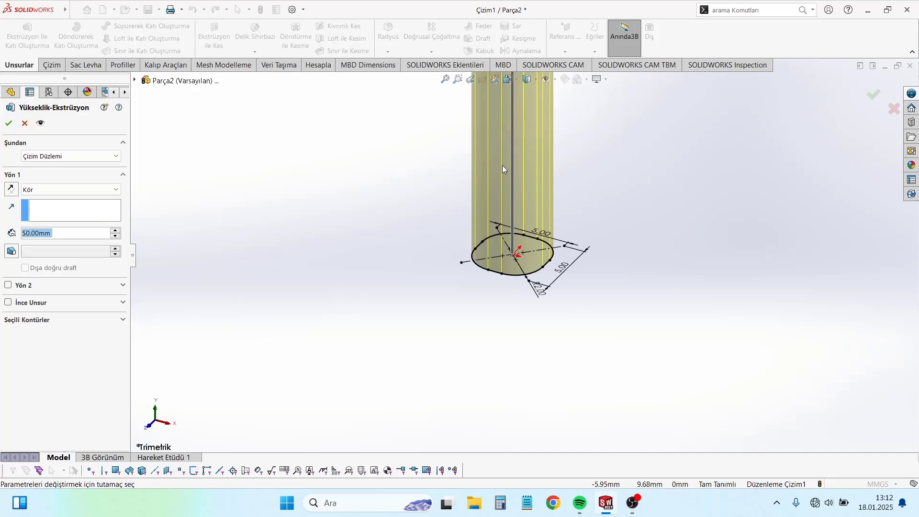
scroll(501, 165, up, 3)
scroll(534, 151, up, 3)
scroll(552, 186, up, 2)
scroll(552, 186, down, 2)
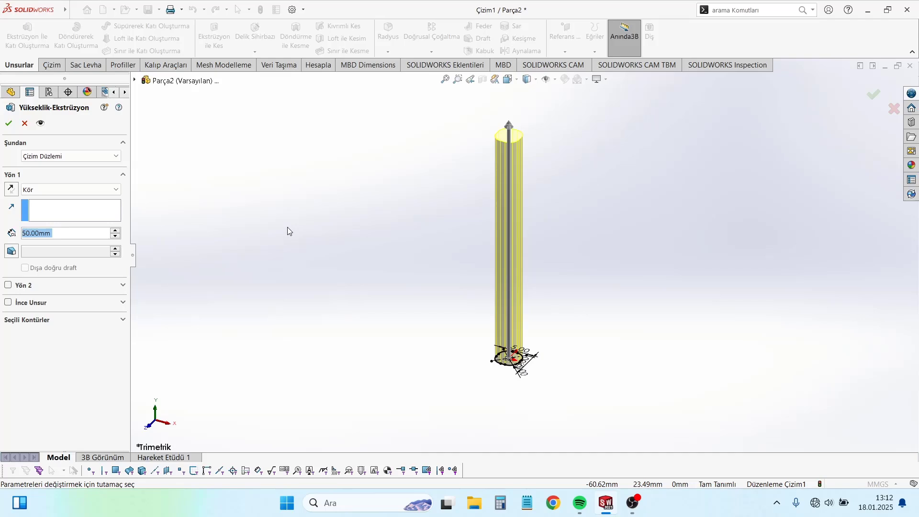
text(30)
key(Return)
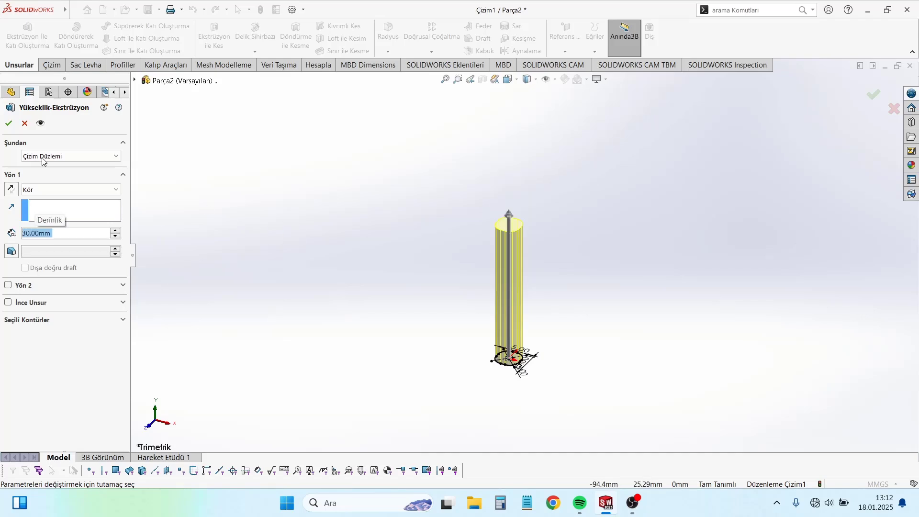
click(5, 124)
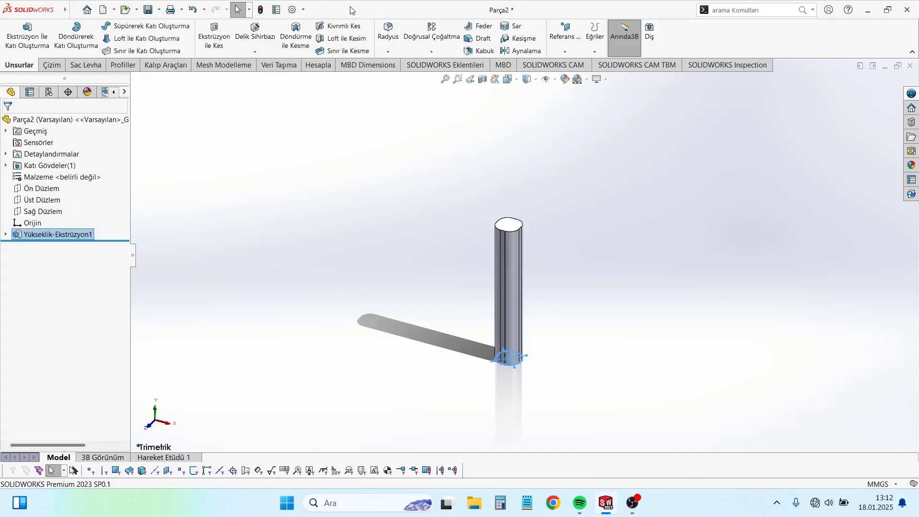
Save the leg part as 'Masa Ayağı' and start a new document.
click(148, 9)
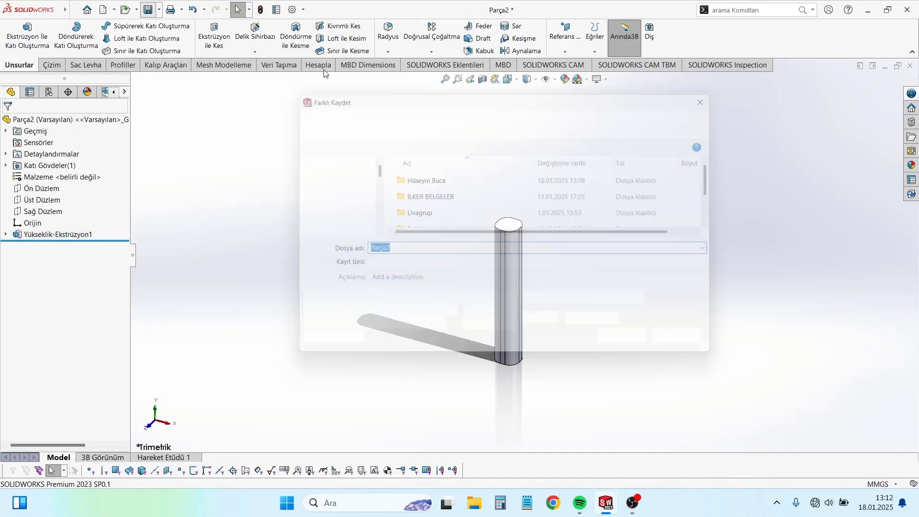
text(Masa Ayağı)
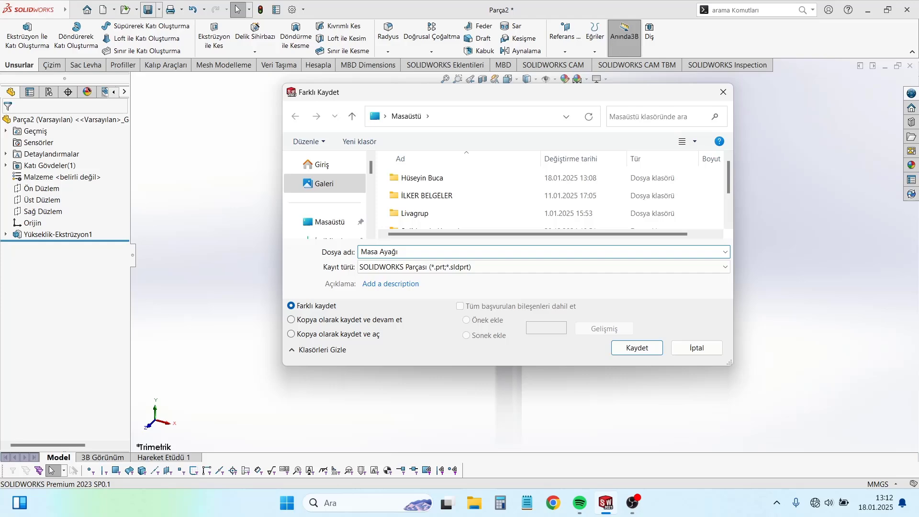
key(Return)
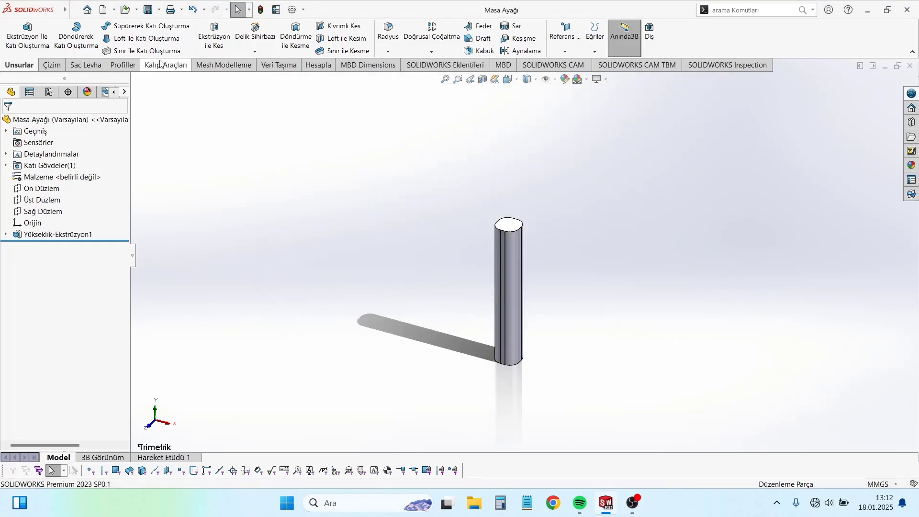
click(103, 10)
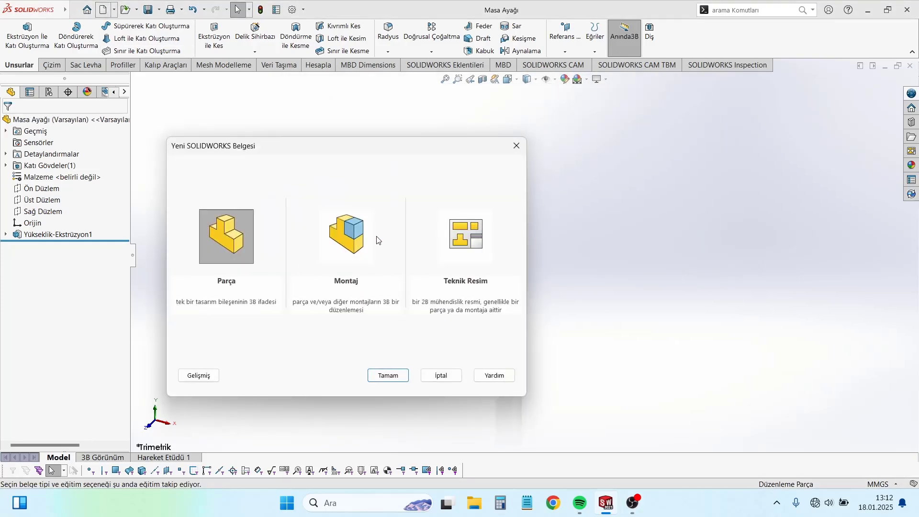
Create a new assembly and place the Masaüstü tabletop part in it.
click(364, 236)
click(386, 376)
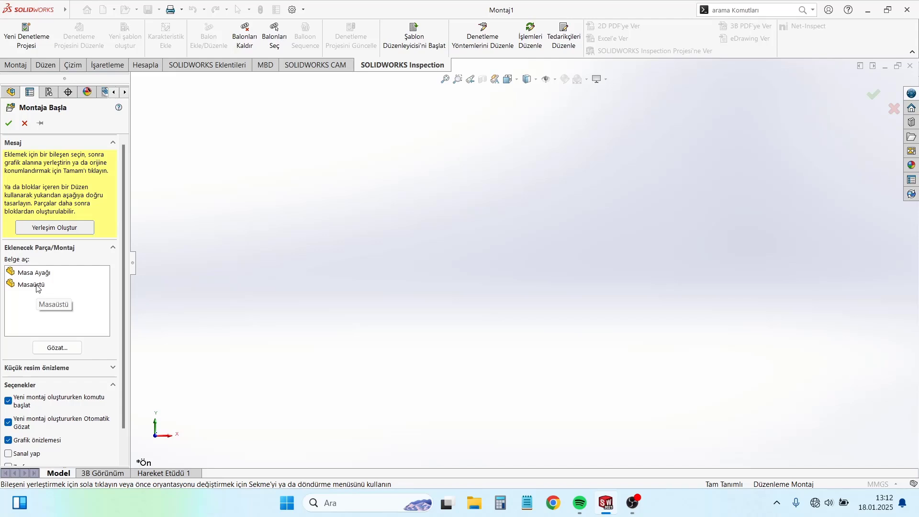
click(37, 286)
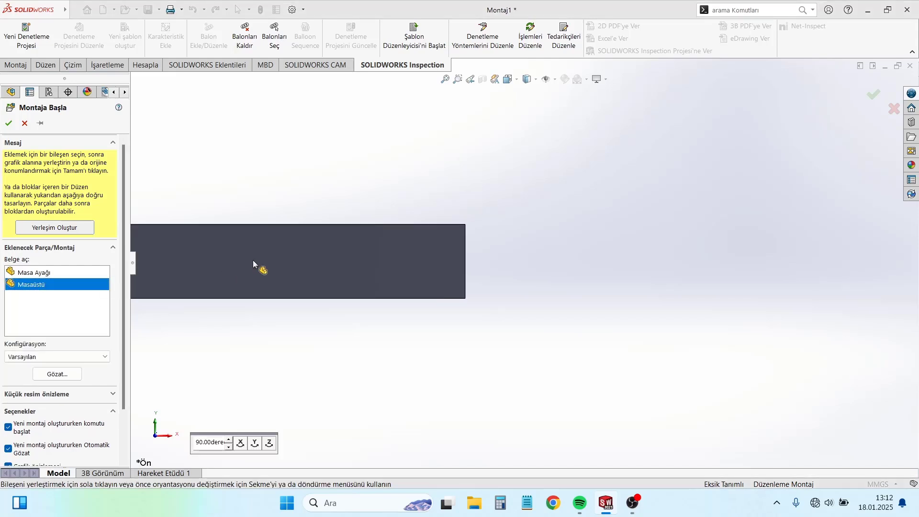
click(503, 250)
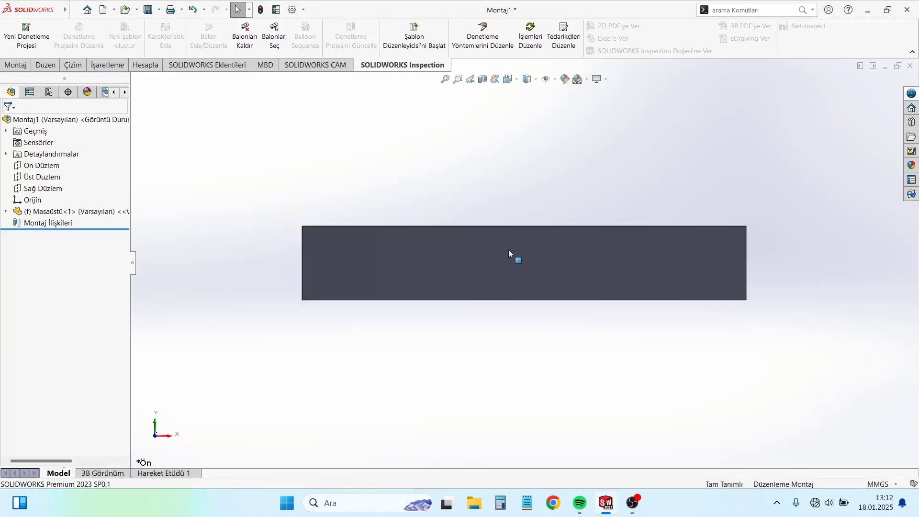
middle_drag(500, 254, 481, 314)
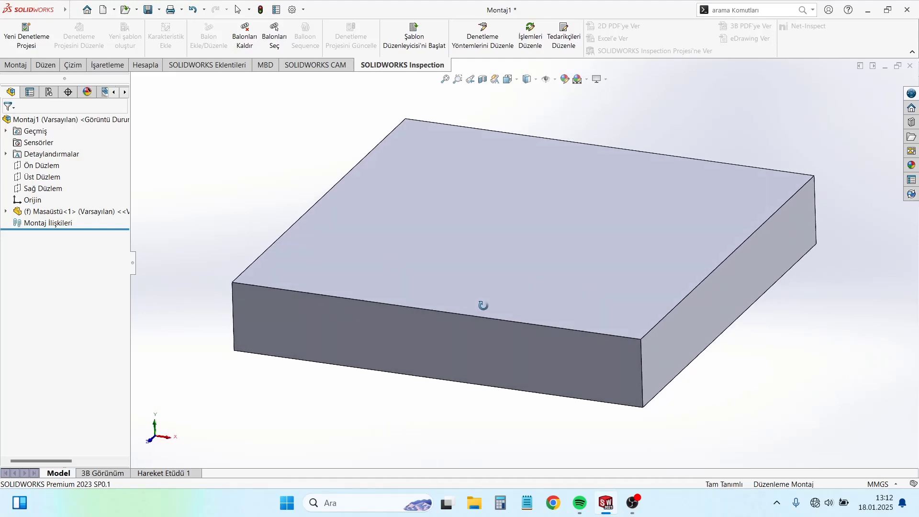
scroll(481, 314, up, 2)
scroll(481, 314, up, 1)
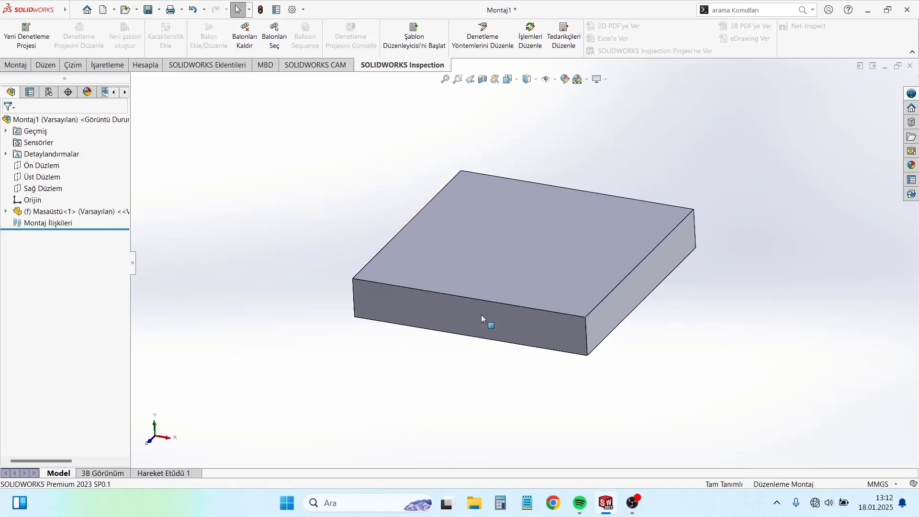
scroll(481, 315, up, 1)
scroll(572, 255, down, 1)
scroll(563, 240, up, 1)
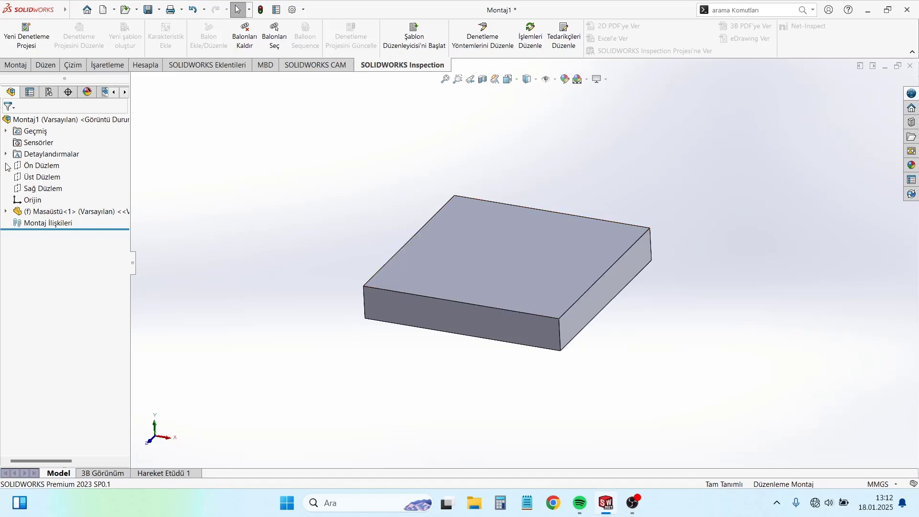
Insert the Masa Ayağı leg part below the tabletop.
click(19, 66)
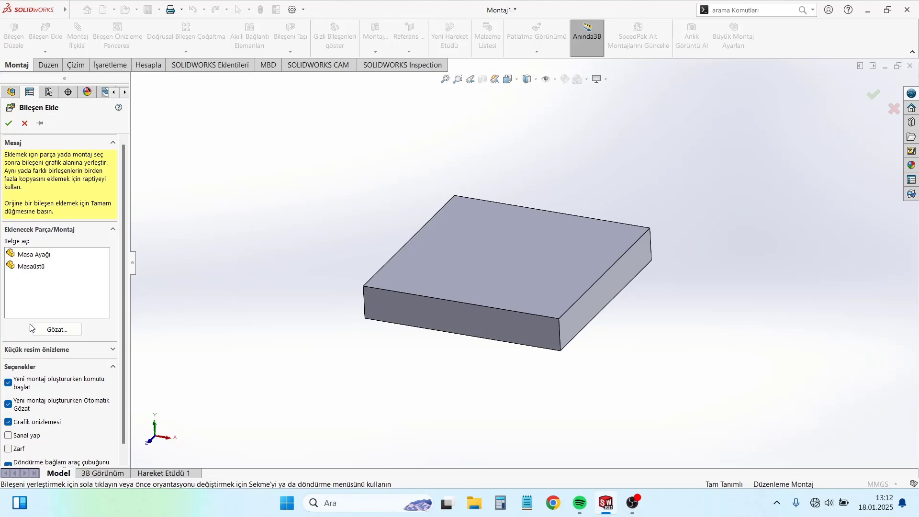
click(35, 256)
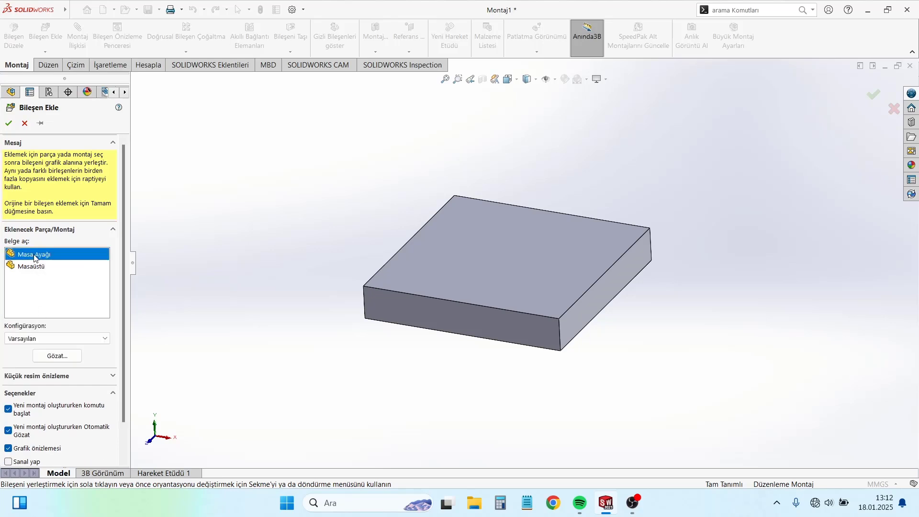
click(348, 410)
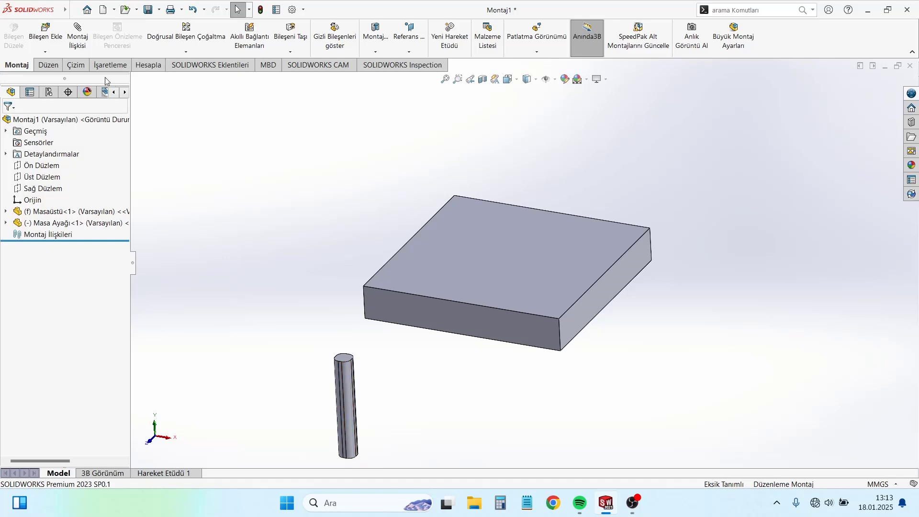
Start Montaj İlişkisi and orient the view to show the tabletop's top and side.
click(93, 34)
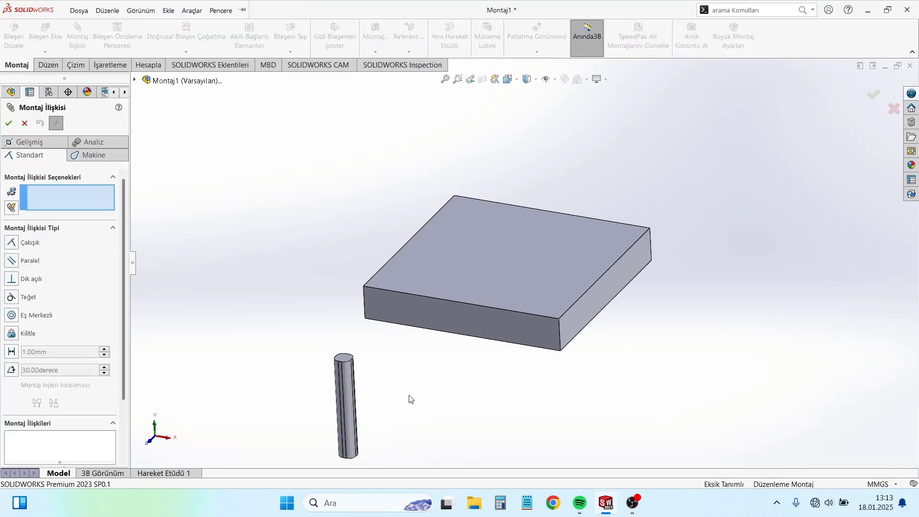
scroll(363, 339, down, 3)
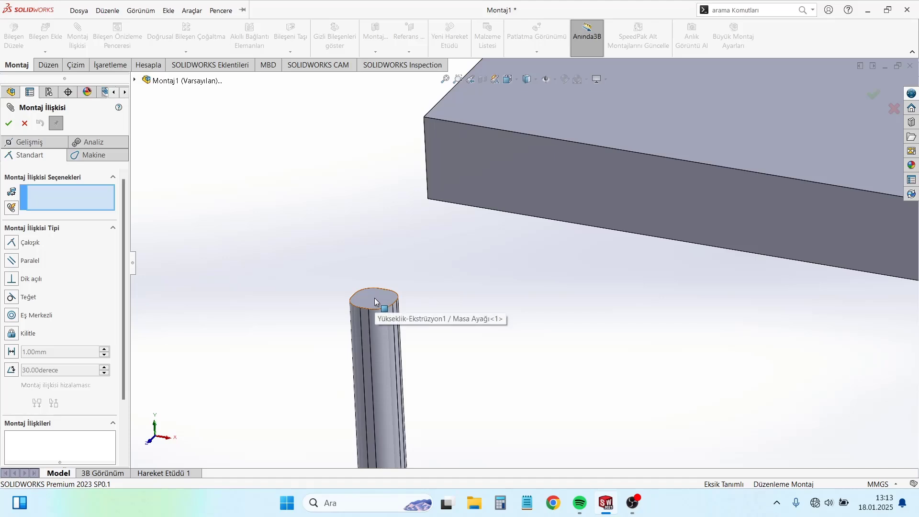
scroll(374, 298, up, 1)
scroll(389, 299, down, 1)
scroll(404, 291, down, 1)
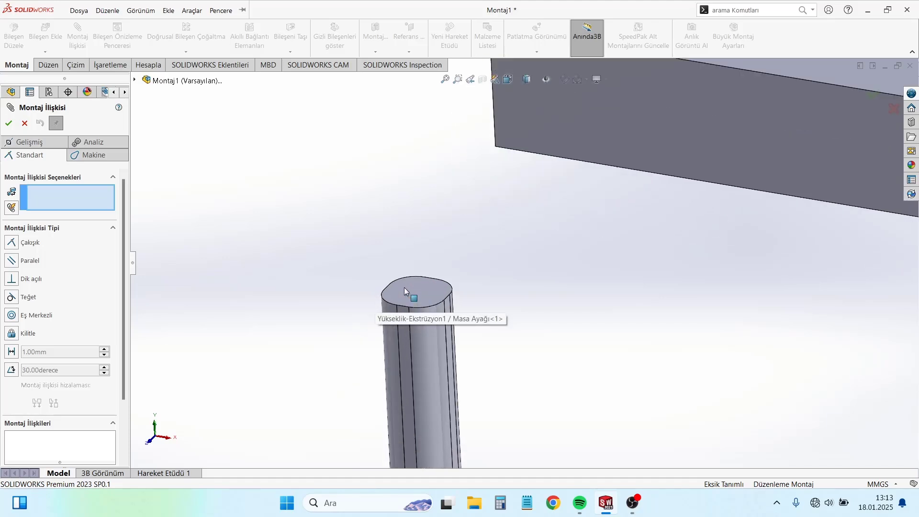
scroll(417, 294, down, 1)
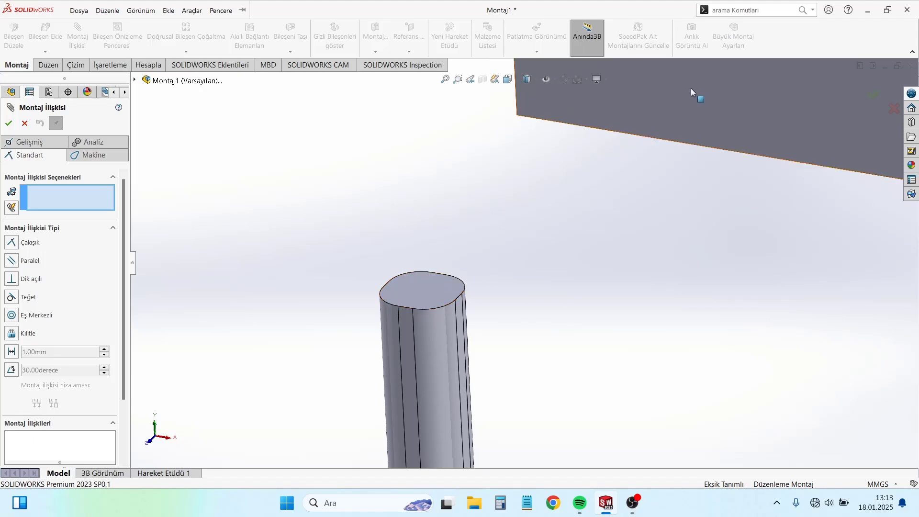
key(Right)
key(Right)
key(Right)
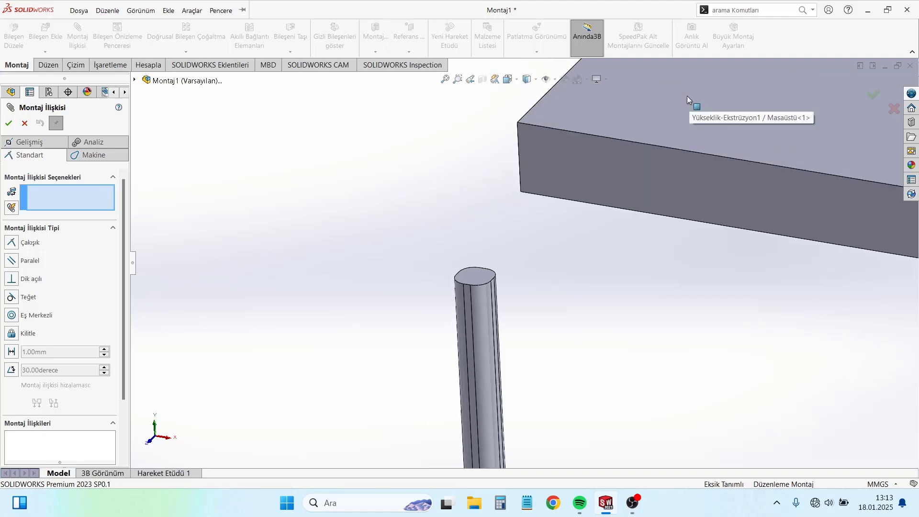
scroll(686, 96, down, 3)
scroll(685, 95, down, 3)
scroll(684, 96, down, 2)
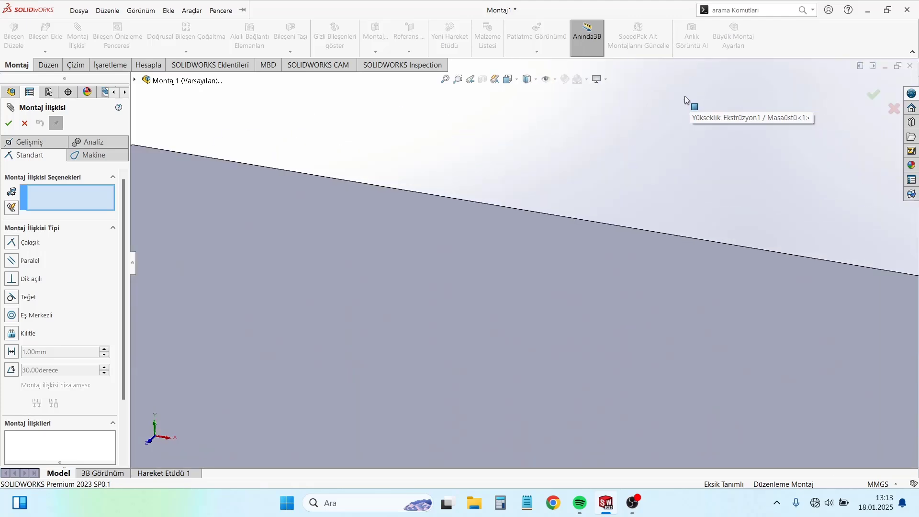
scroll(685, 95, up, 3)
scroll(610, 218, up, 3)
scroll(407, 450, up, 2)
scroll(450, 361, down, 2)
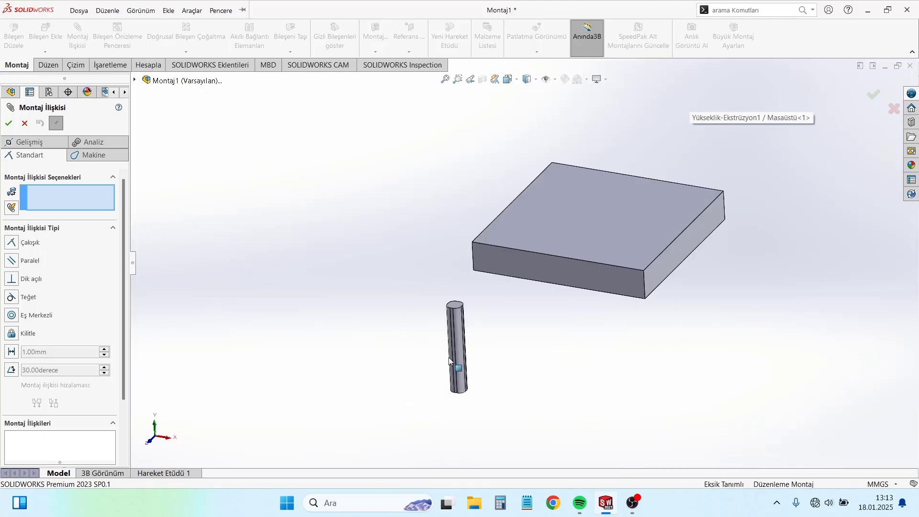
scroll(474, 272, down, 3)
scroll(472, 280, down, 1)
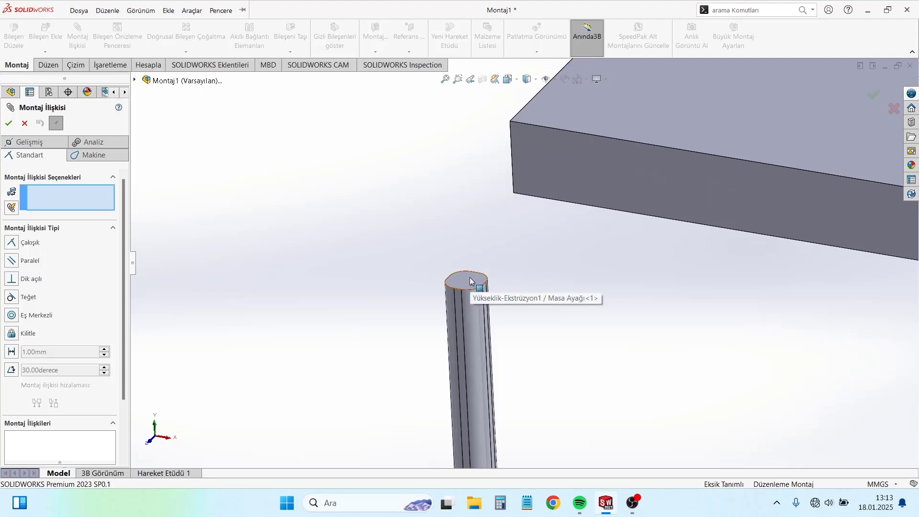
Mate the leg's top face coincident with the tabletop underside.
click(471, 281)
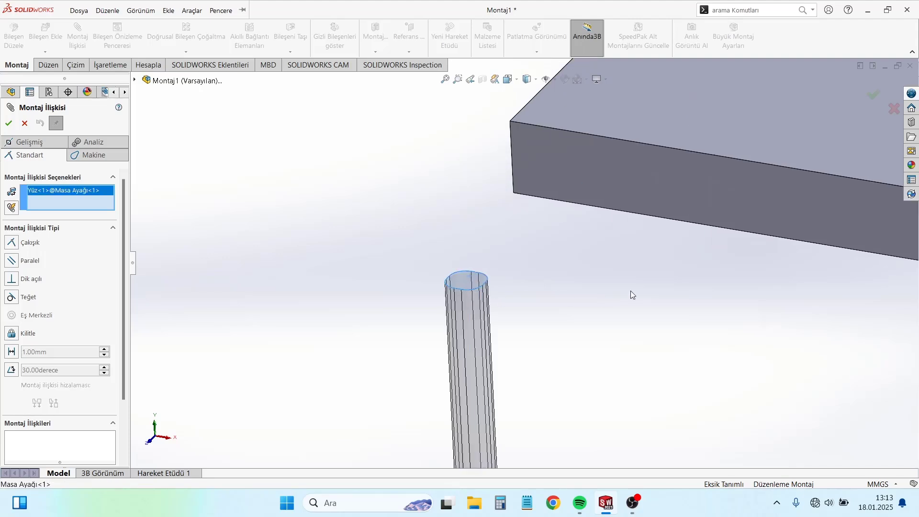
middle_drag(630, 291, 611, 147)
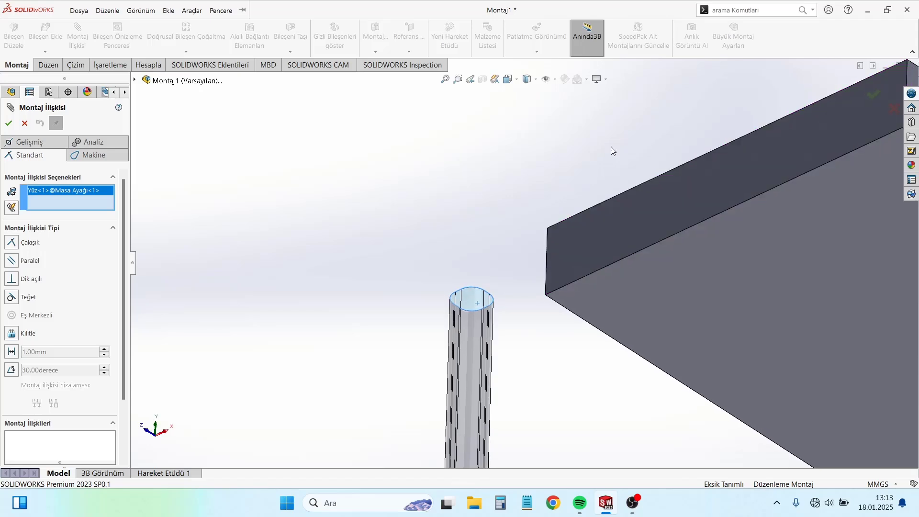
click(761, 268)
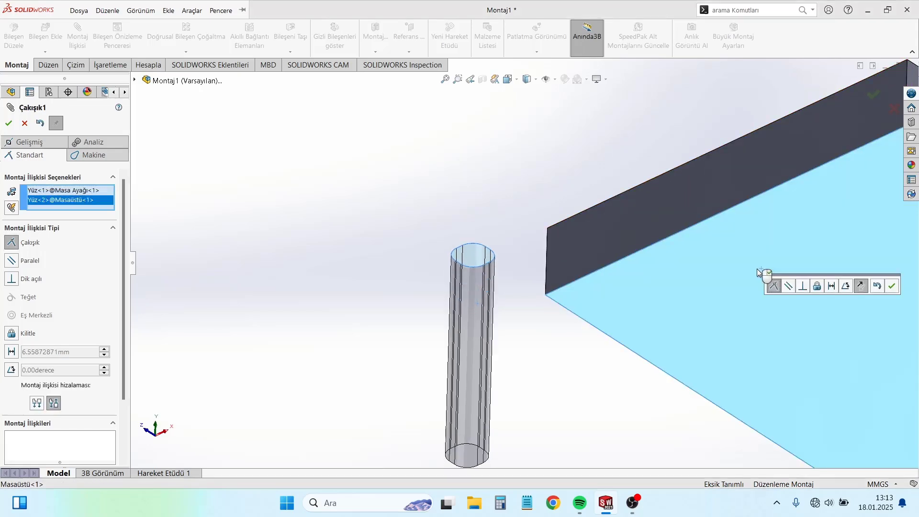
scroll(717, 253, up, 3)
middle_drag(632, 225, 636, 270)
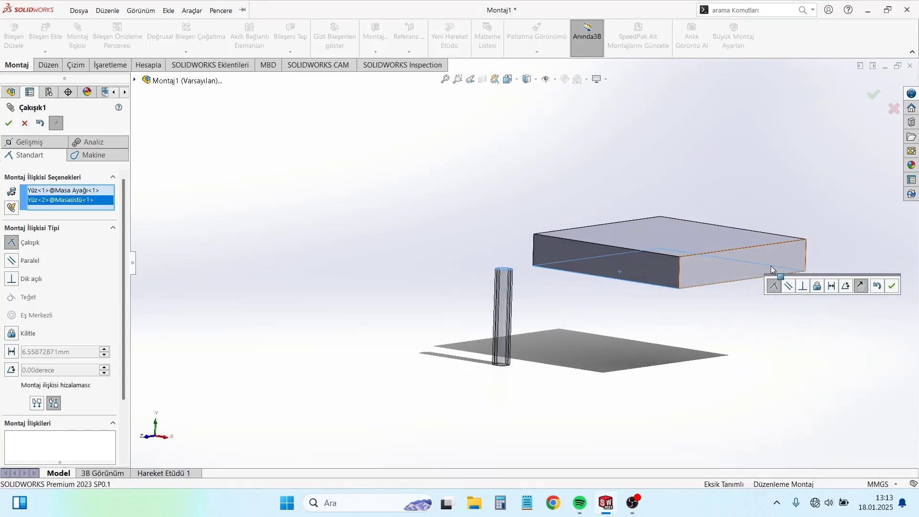
click(892, 285)
Make one leg side face coincident with a tabletop side face.
scroll(550, 321, down, 3)
scroll(547, 257, down, 3)
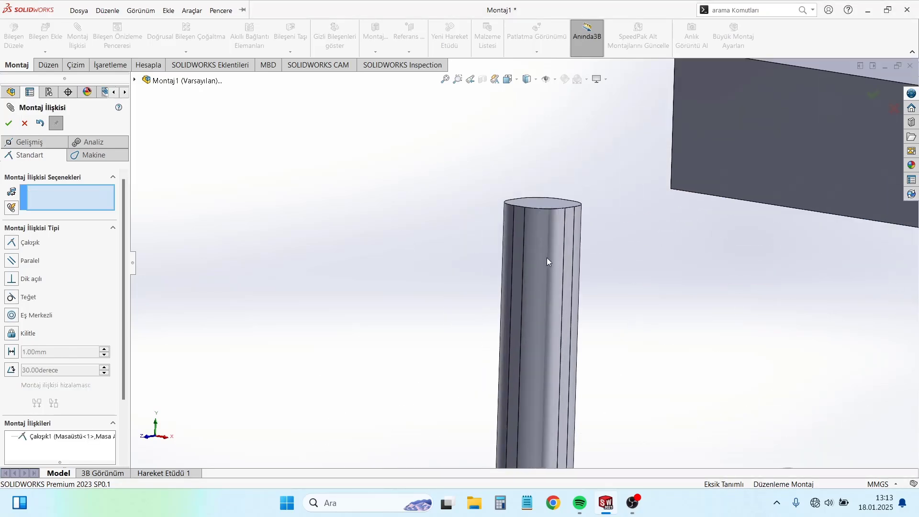
scroll(563, 263, down, 2)
click(542, 260)
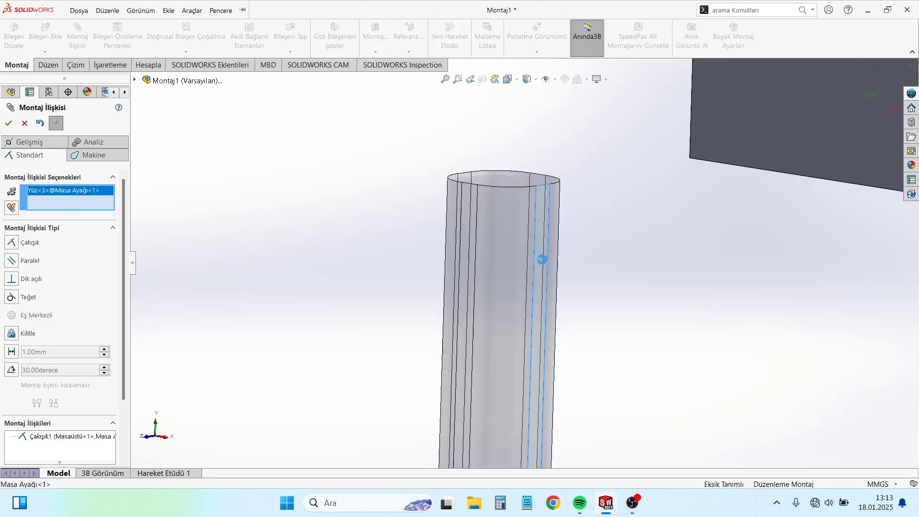
scroll(542, 259, up, 5)
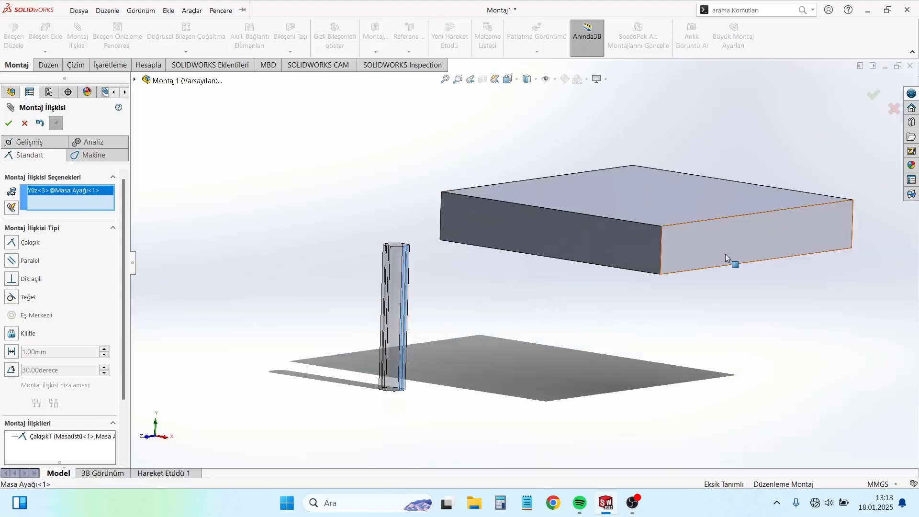
click(725, 253)
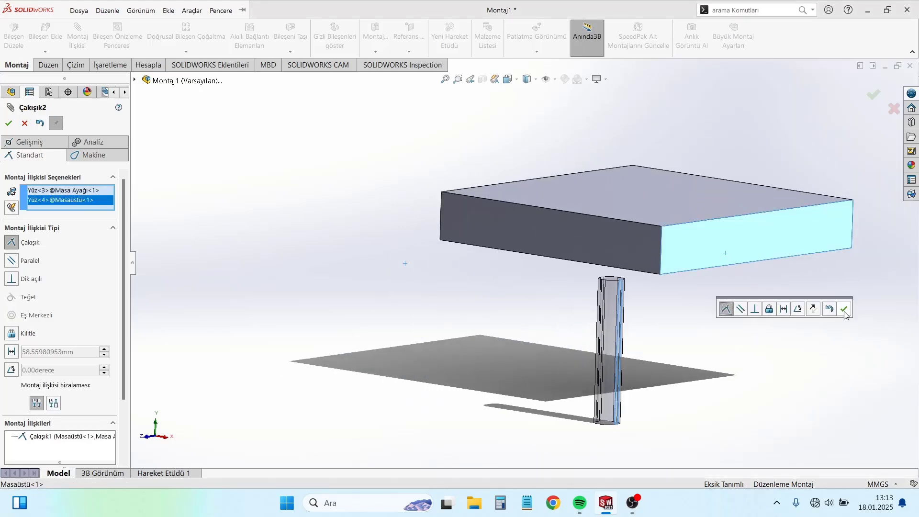
click(843, 312)
Select another leg side face and the other tabletop side face for a third coincident mate.
scroll(582, 355, down, 3)
middle_drag(591, 330, 602, 329)
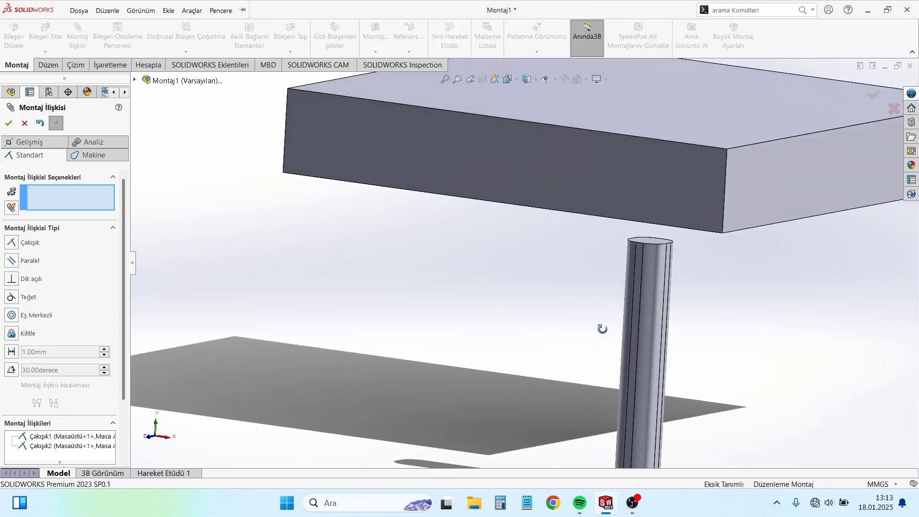
scroll(615, 305, down, 3)
click(569, 312)
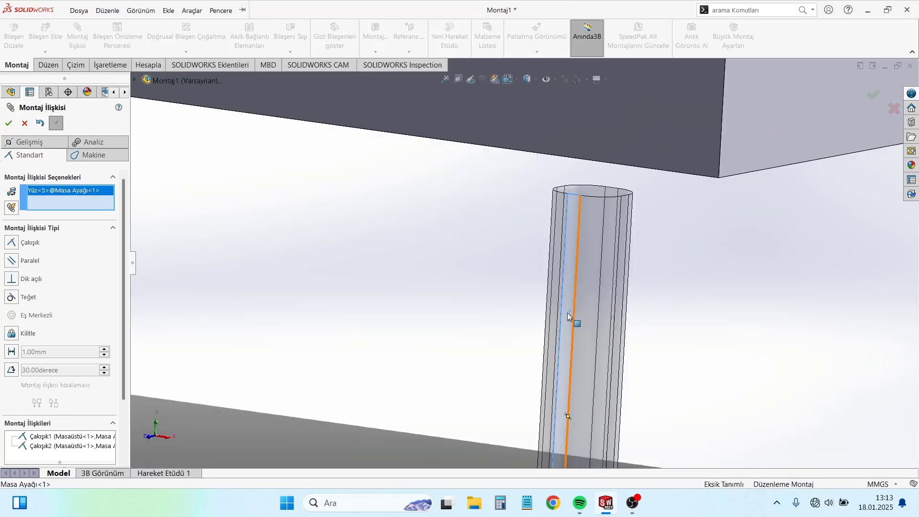
scroll(570, 316, up, 5)
click(565, 193)
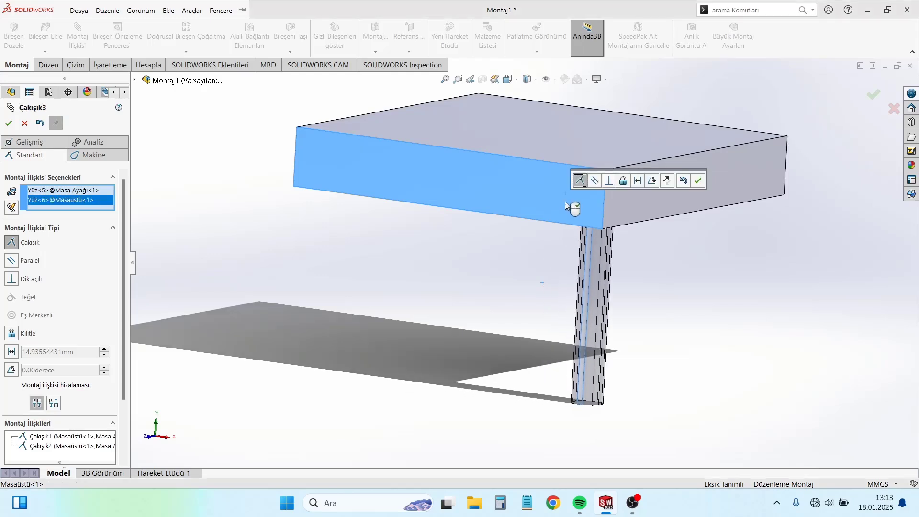
Apply the third coincident mate, check the leg under the tabletop corner, and close the mate settings.
click(698, 180)
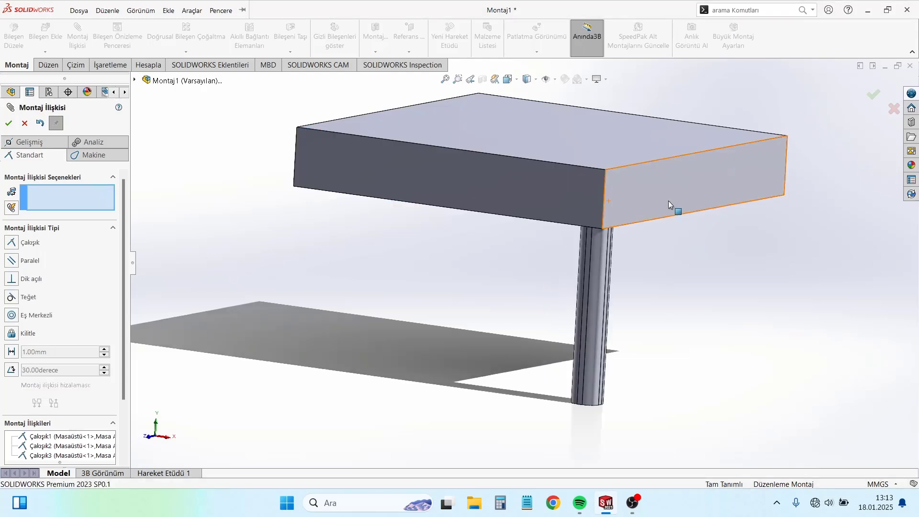
mouse_move(669, 201)
middle_down()
mouse_move(627, 170)
mouse_move(610, 112)
mouse_move(624, 48)
mouse_move(547, 194)
mouse_move(326, 98)
mouse_move(337, 94)
middle_up()
scroll(502, 194, down, 3)
scroll(503, 195, down, 3)
scroll(392, 90, down, 2)
middle_drag(392, 91, 395, 128)
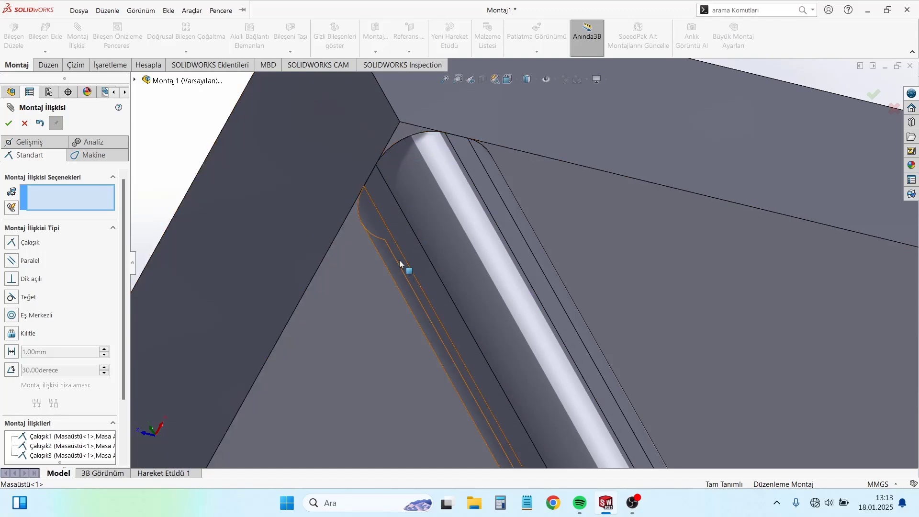
middle_drag(455, 196, 412, 450)
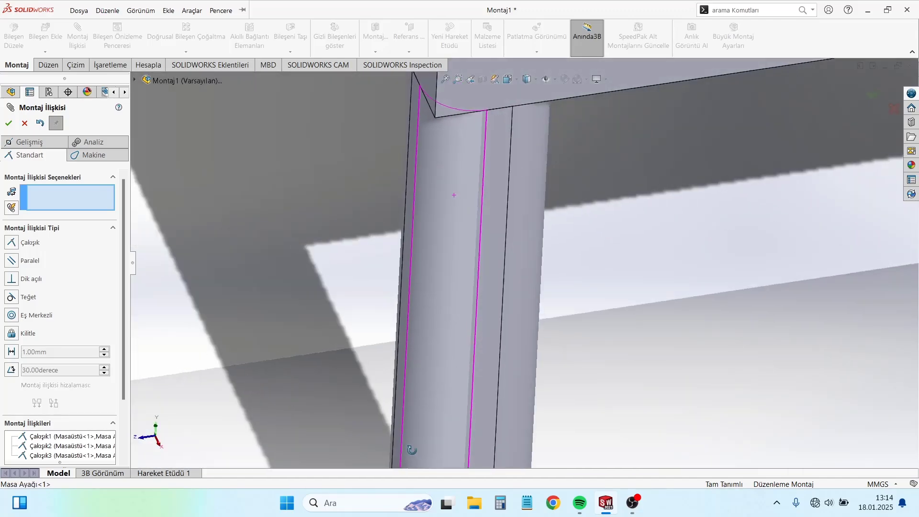
scroll(411, 450, up, 5)
mouse_move(448, 368)
middle_down()
mouse_move(591, 169)
mouse_move(558, 265)
mouse_move(542, 264)
mouse_move(527, 249)
middle_up()
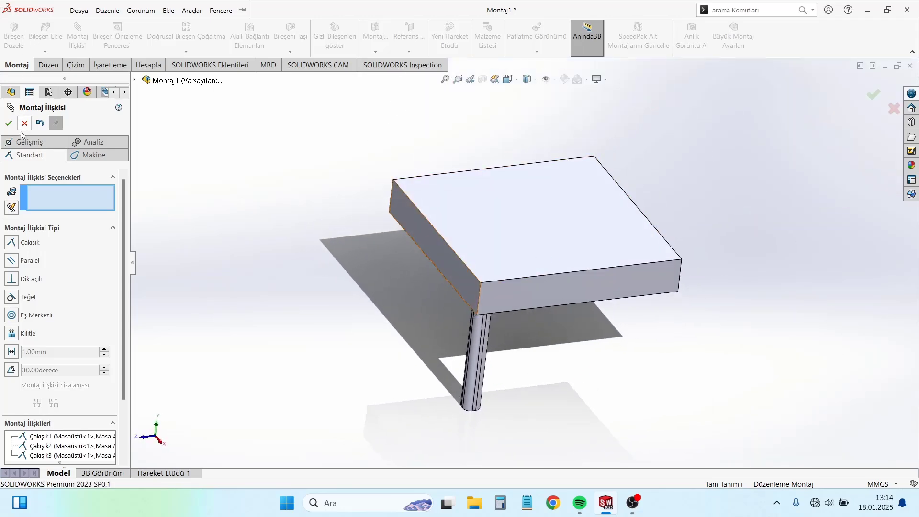
click(8, 123)
mouse_move(480, 297)
middle_down()
mouse_move(506, 313)
mouse_move(462, 294)
mouse_move(669, 257)
middle_up()
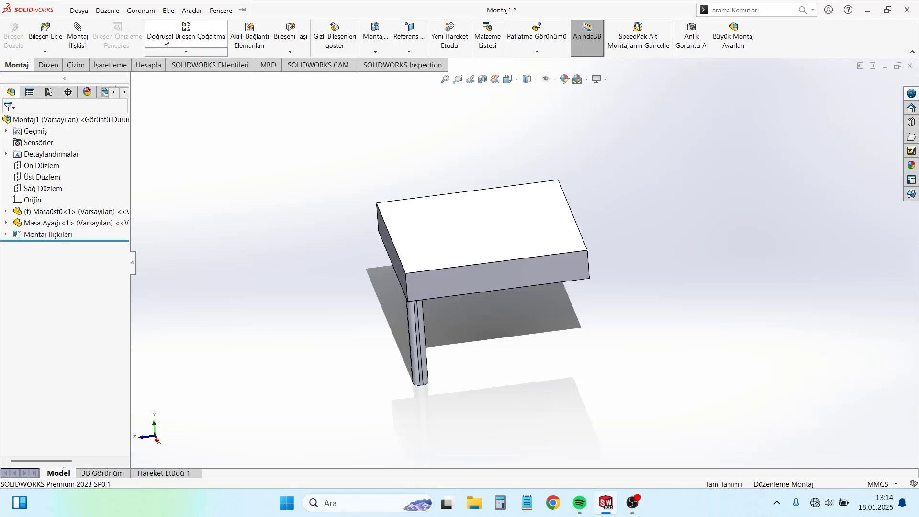
Start a linear component pattern using the front and left tabletop bottom edges as directions.
click(191, 10)
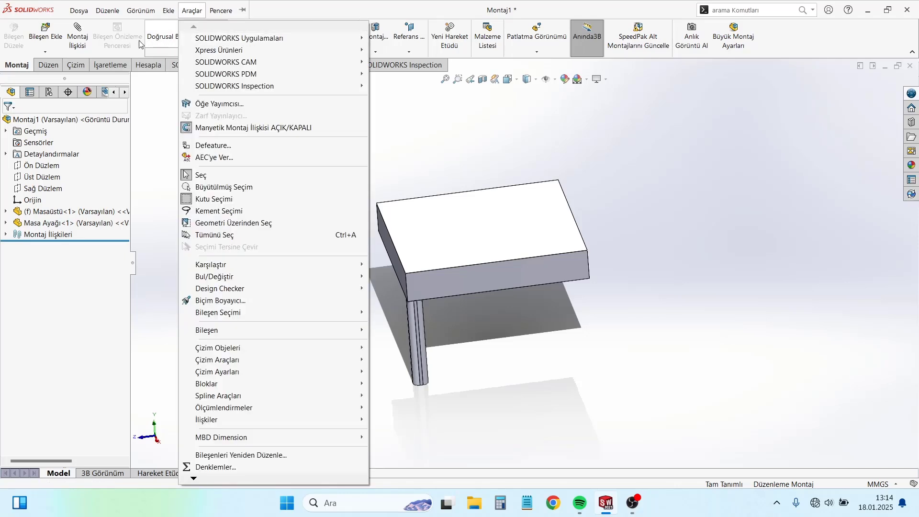
click(165, 37)
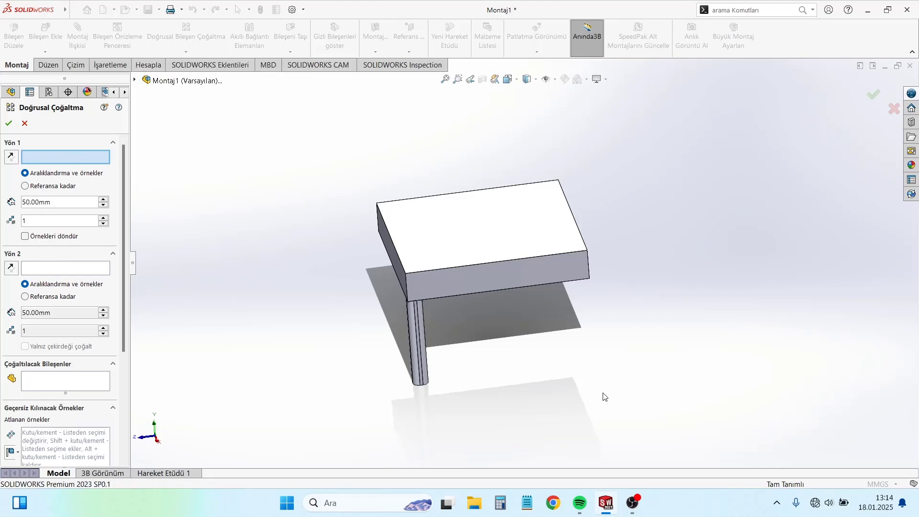
mouse_move(603, 393)
middle_down()
mouse_move(673, 382)
mouse_move(516, 311)
mouse_move(473, 317)
middle_up()
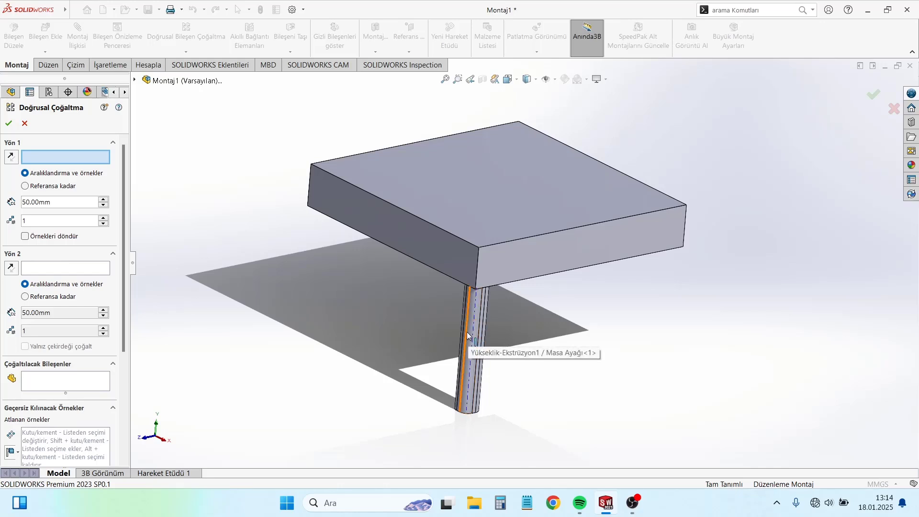
click(526, 283)
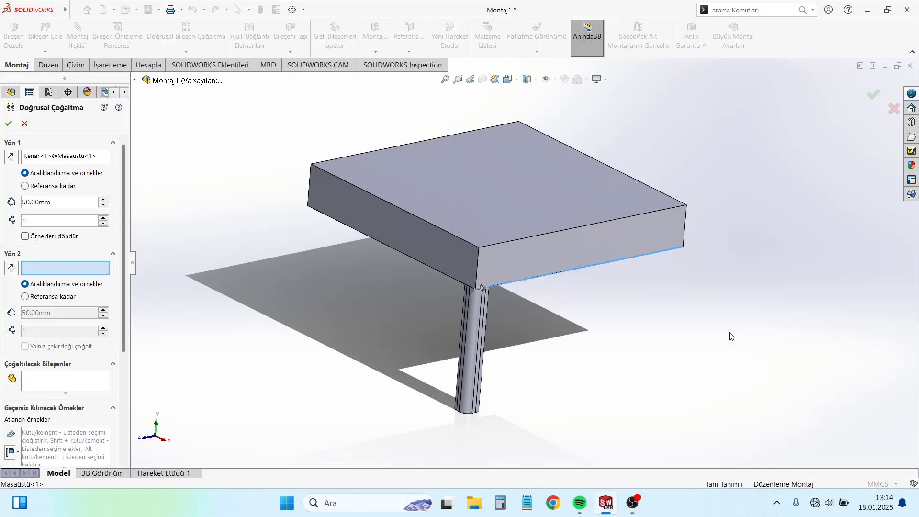
click(420, 261)
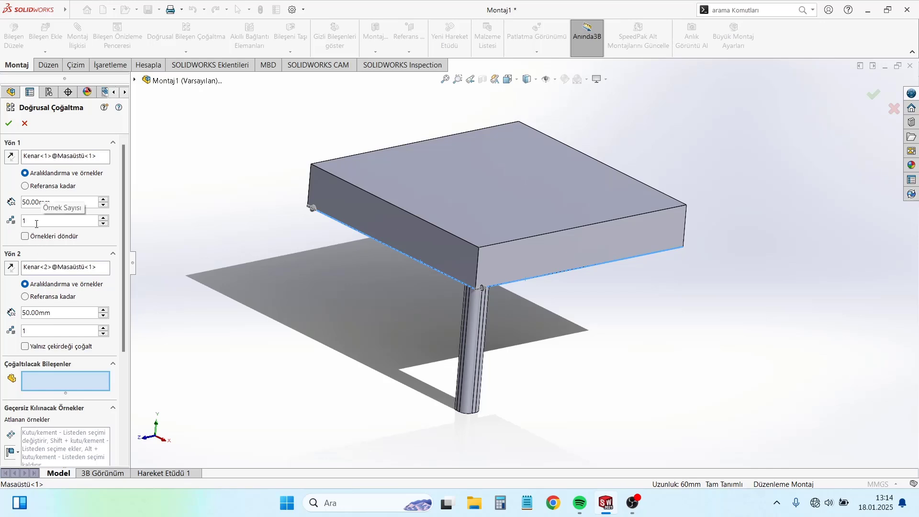
Set the instance count to 2 in both pattern directions.
key(BackSpace)
text(2)
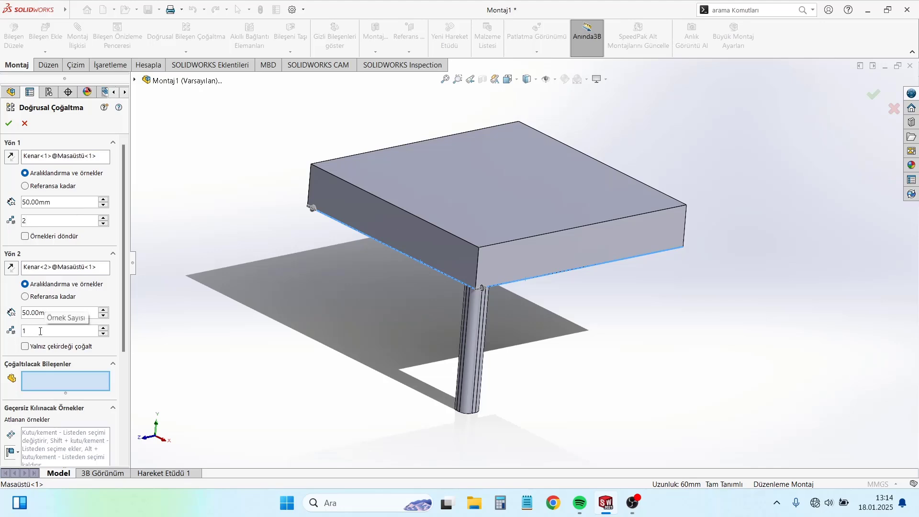
right_click(20, 330)
key(Escape)
key(BackSpace)
text(2)
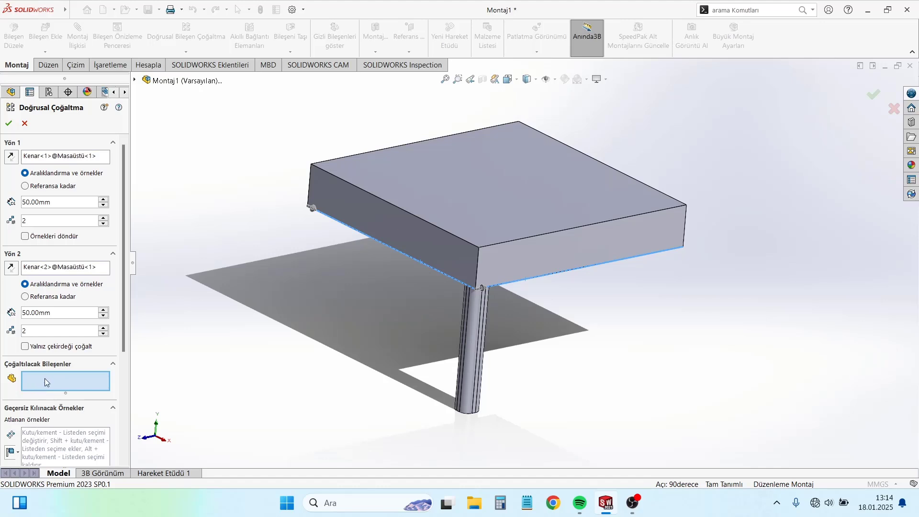
Choose the Masa Ayağı leg as the component to pattern.
click(476, 332)
scroll(498, 354, up, 3)
scroll(616, 369, down, 2)
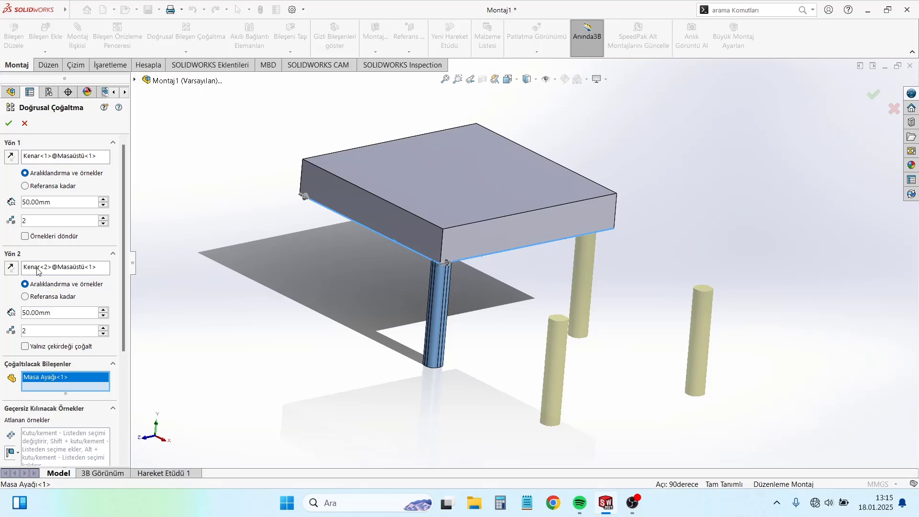
scroll(416, 247, up, 1)
scroll(400, 243, up, 1)
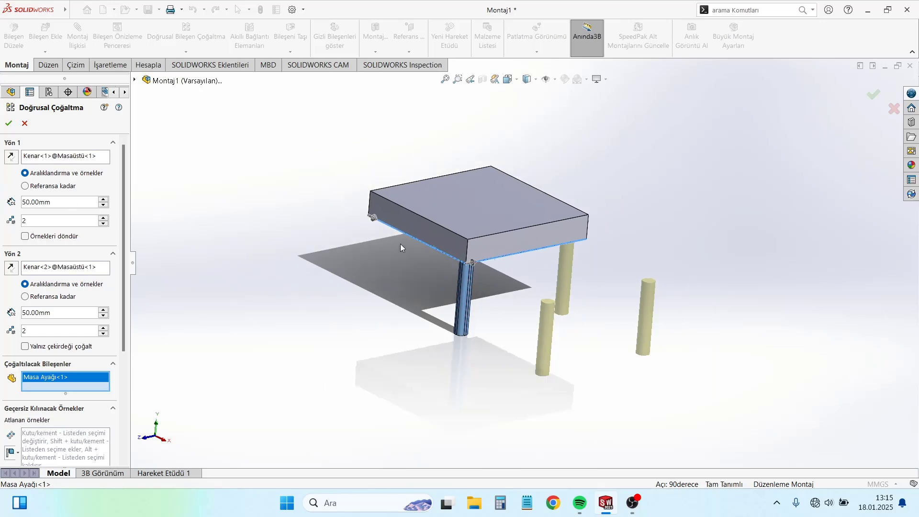
scroll(477, 176, up, 1)
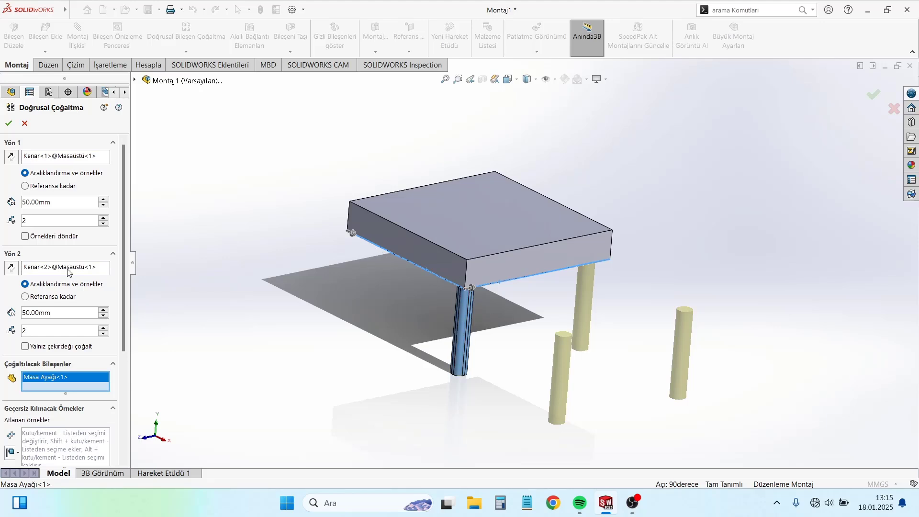
Reverse Direction 2 so the previewed leg copies sit under the tabletop.
click(10, 268)
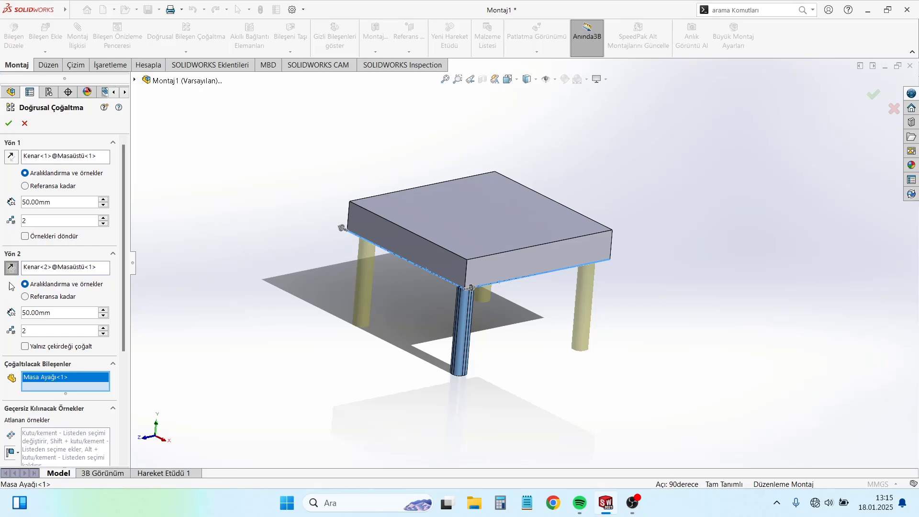
mouse_move(423, 272)
middle_down()
mouse_move(369, 257)
mouse_move(401, 255)
middle_up()
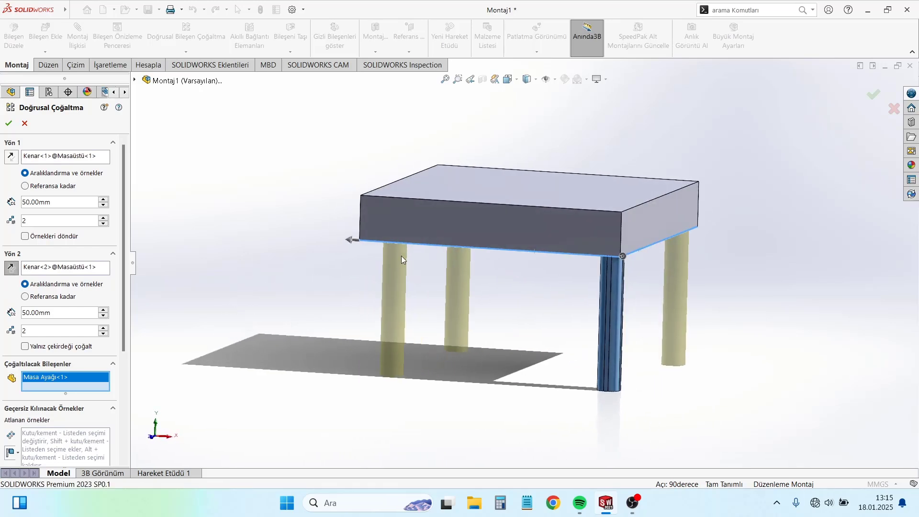
scroll(401, 256, down, 3)
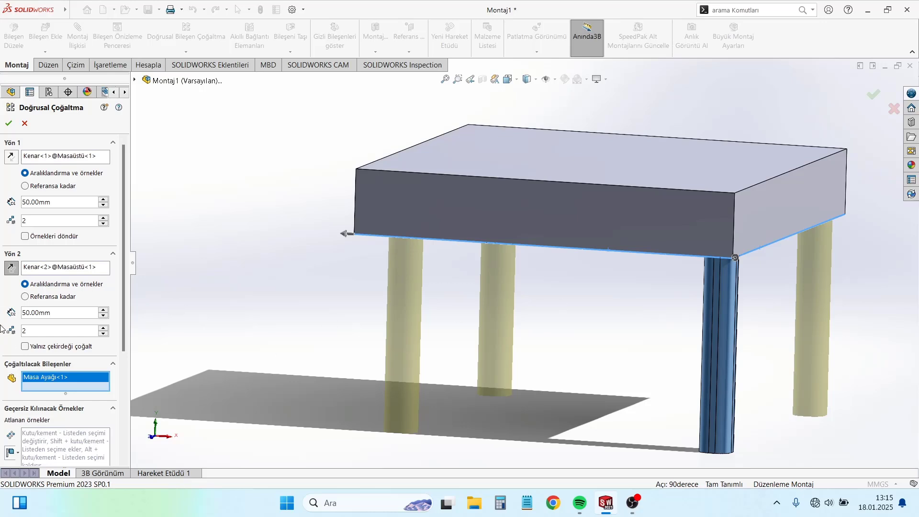
key(Return)
Set the second direction spacing to 55 mm and inspect the previewed legs.
text(55)
key(Return)
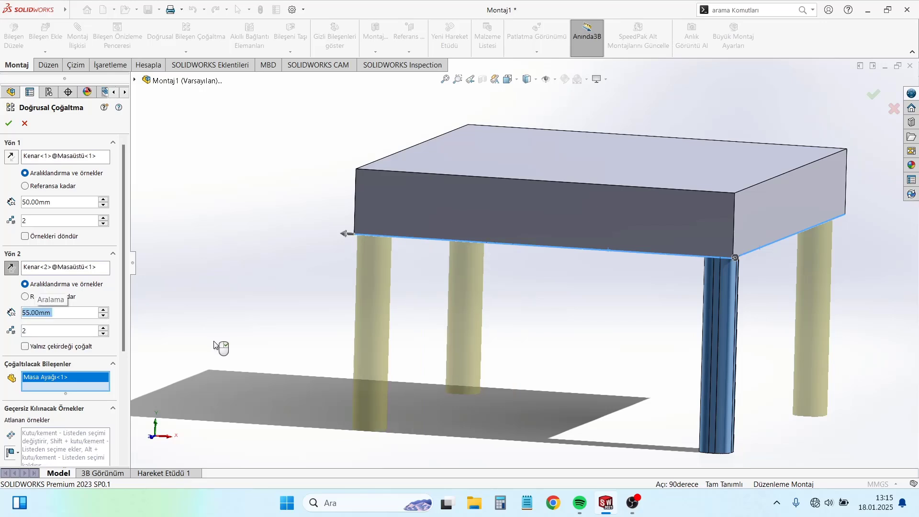
middle_drag(291, 289, 355, 274)
scroll(518, 240, down, 5)
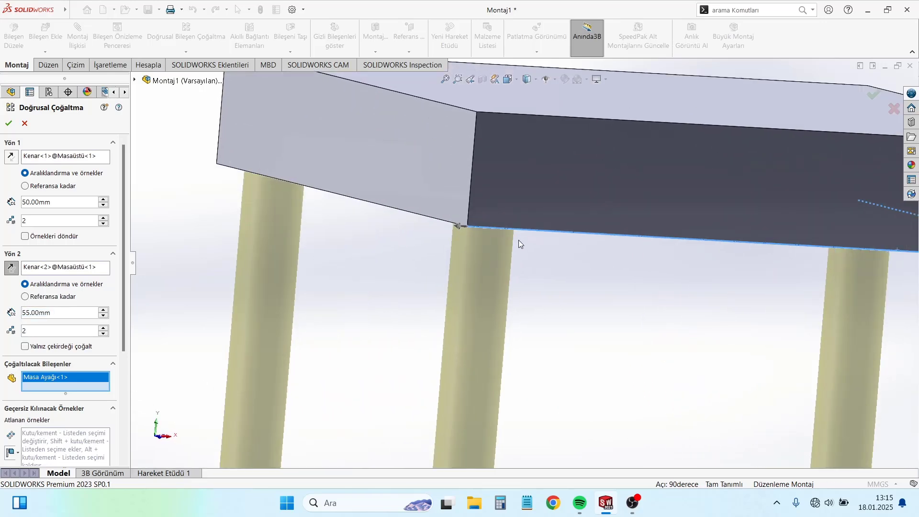
middle_drag(518, 240, 479, 229)
scroll(462, 228, down, 3)
scroll(478, 285, down, 2)
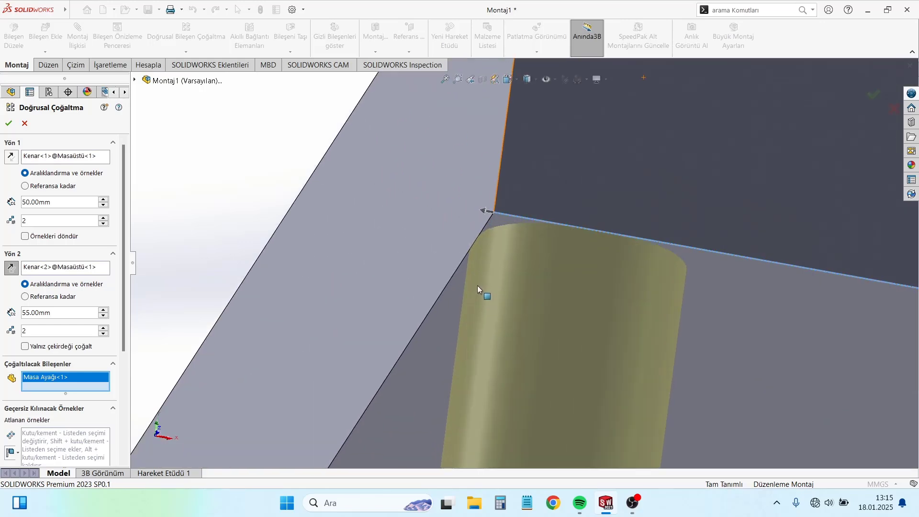
scroll(527, 272, up, 4)
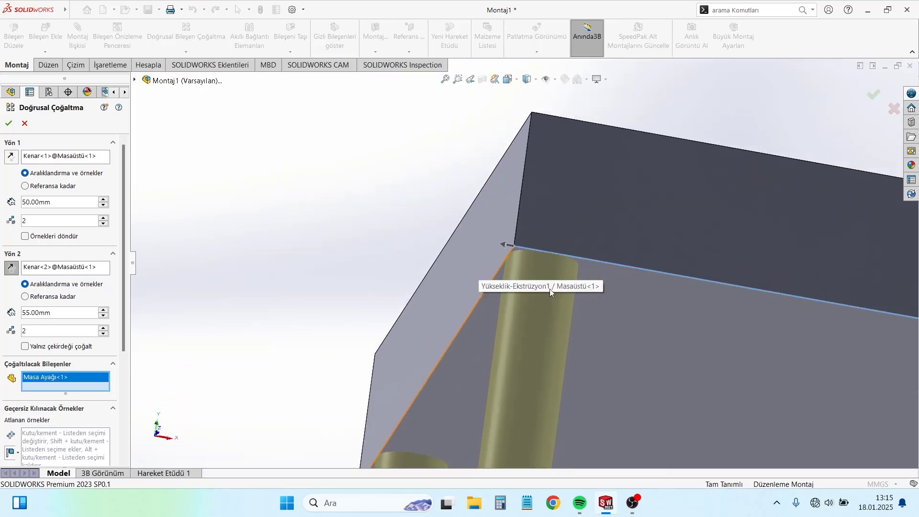
scroll(498, 293, down, 3)
scroll(552, 286, up, 5)
mouse_move(552, 286)
middle_down()
mouse_move(630, 316)
mouse_move(389, 189)
mouse_move(543, 187)
middle_up()
scroll(631, 317, up, 2)
scroll(595, 246, down, 4)
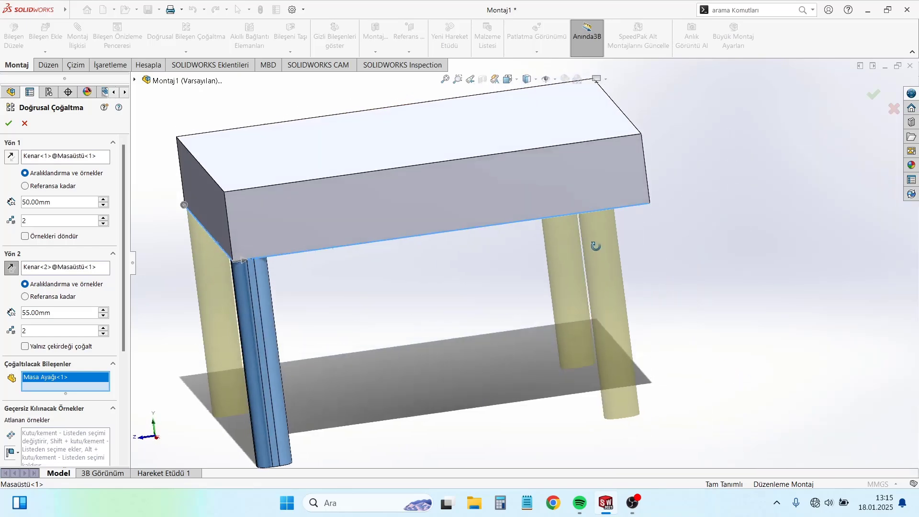
middle_drag(595, 246, 645, 204)
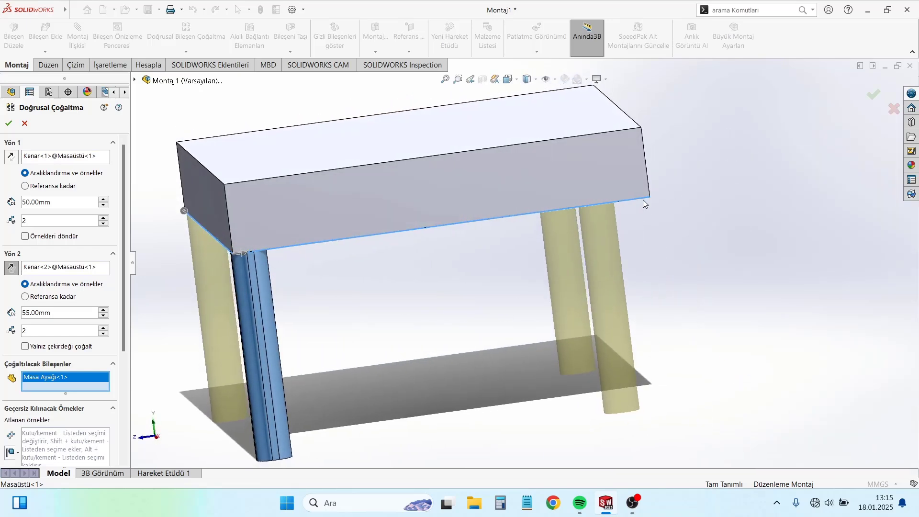
Set the first direction spacing to 55 mm and confirm the pattern, creating four legs.
double_click(53, 201)
text(55)
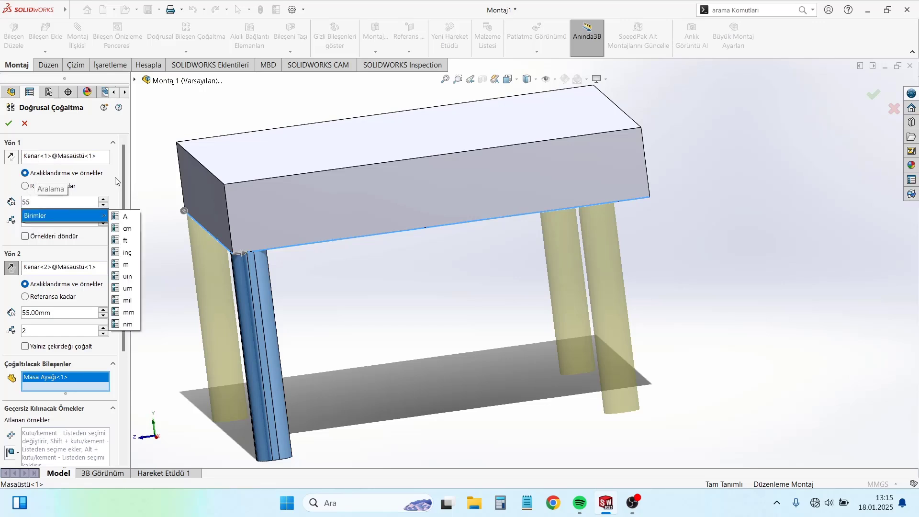
key(Return)
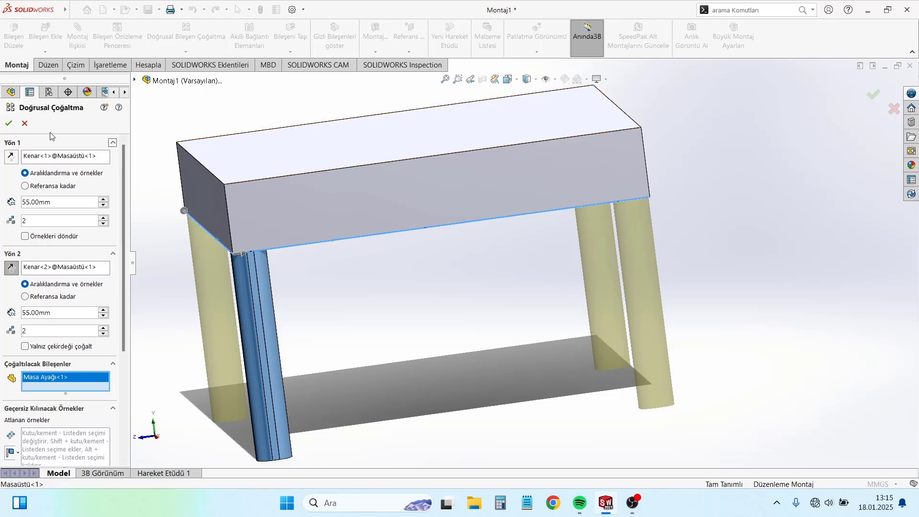
key(Return)
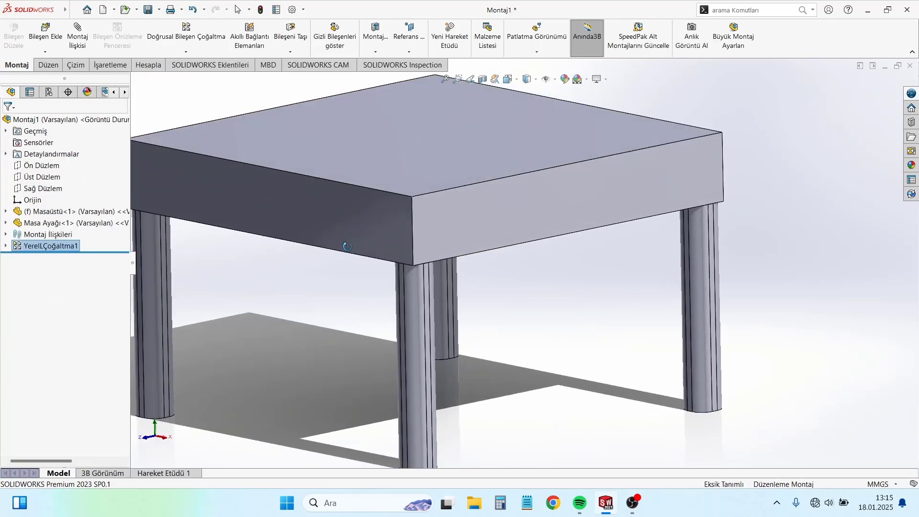